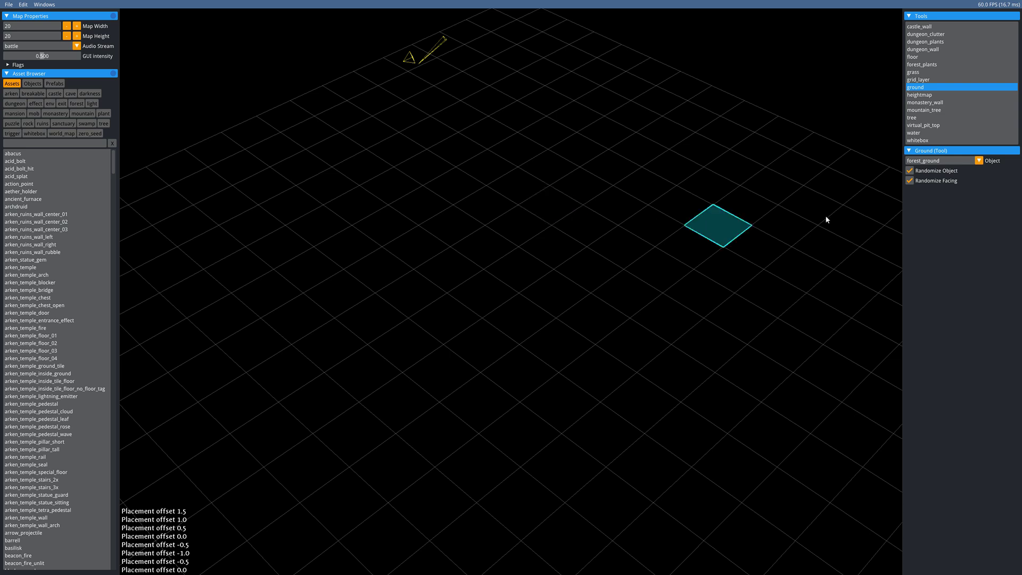
- Turn off Randomize Facing and paint a straight strip of randomized ground tiles across the empty grid
{"action": "left_click", "coordinate": [920, 165]}
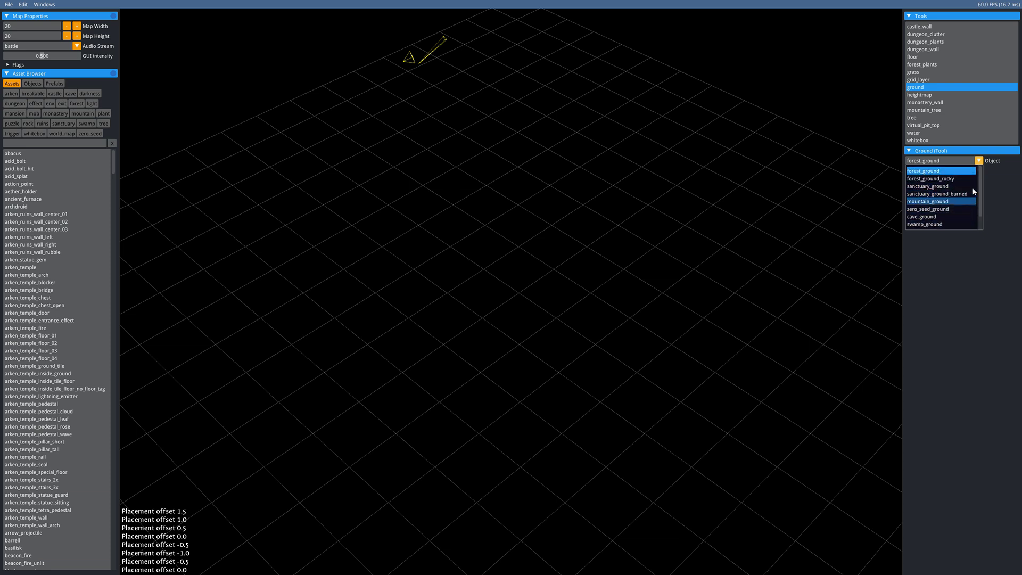
{"action": "left_click", "coordinate": [968, 174]}
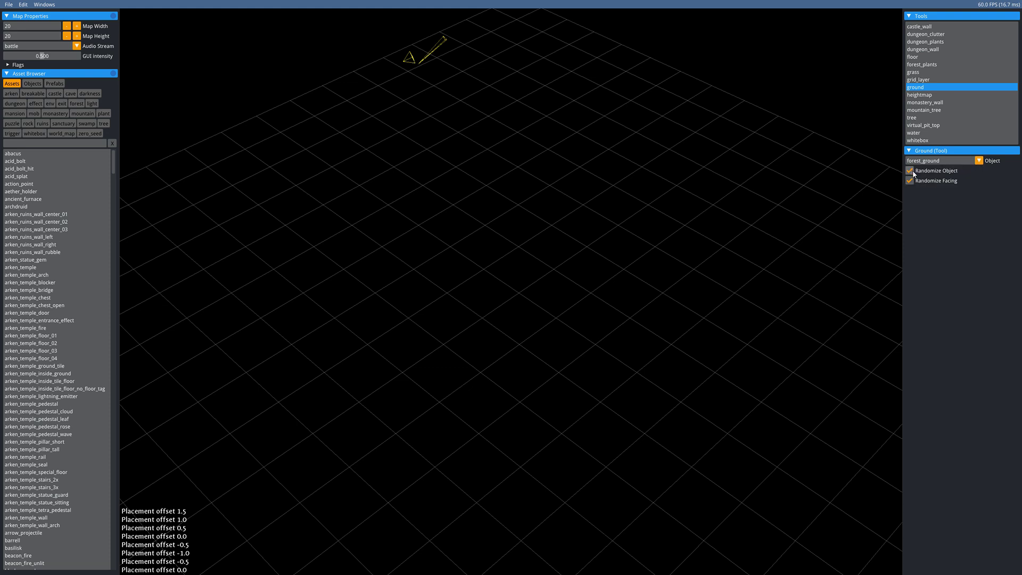
{"action": "left_click", "coordinate": [978, 160]}
{"action": "left_click", "coordinate": [979, 160]}
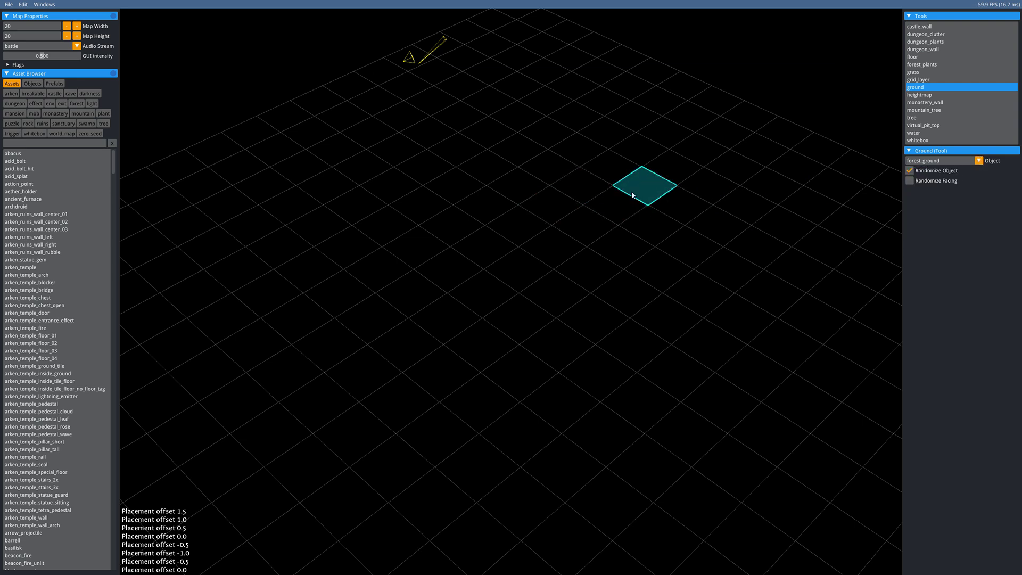
{"action": "left_click_drag", "start_coordinate": [642, 187], "coordinate": [442, 320]}
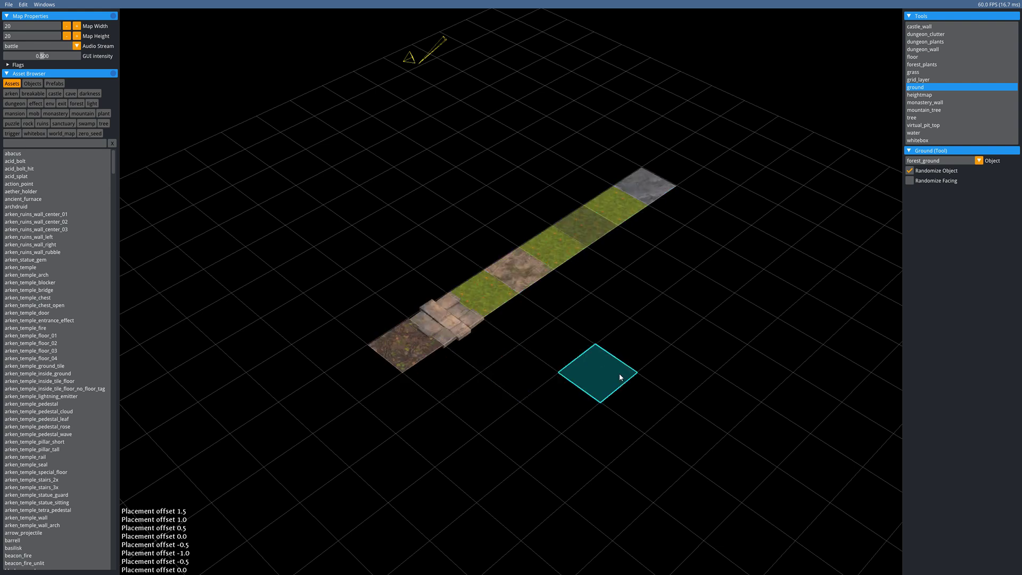
- Undo the strip of randomized ground tiles
{"action": "key", "text": "ctrl+z"}
{"action": "key", "text": "ctrl+z"}
{"action": "key", "text": "ctrl+z"}
{"action": "key", "text": "ctrl+z"}
{"action": "key", "text": "ctrl+z"}
{"action": "key", "text": "ctrl+z"}
{"action": "key", "text": "ctrl+z"}
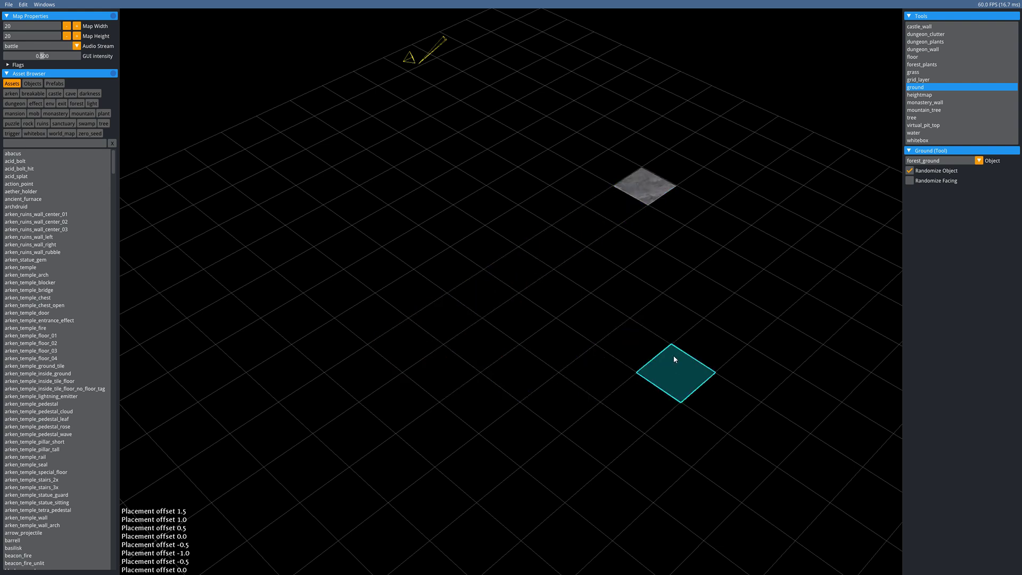
- Turn off Randomize Object, enable Randomize Facing and choose outer_space_floor as the ground object
{"action": "left_click", "coordinate": [909, 170]}
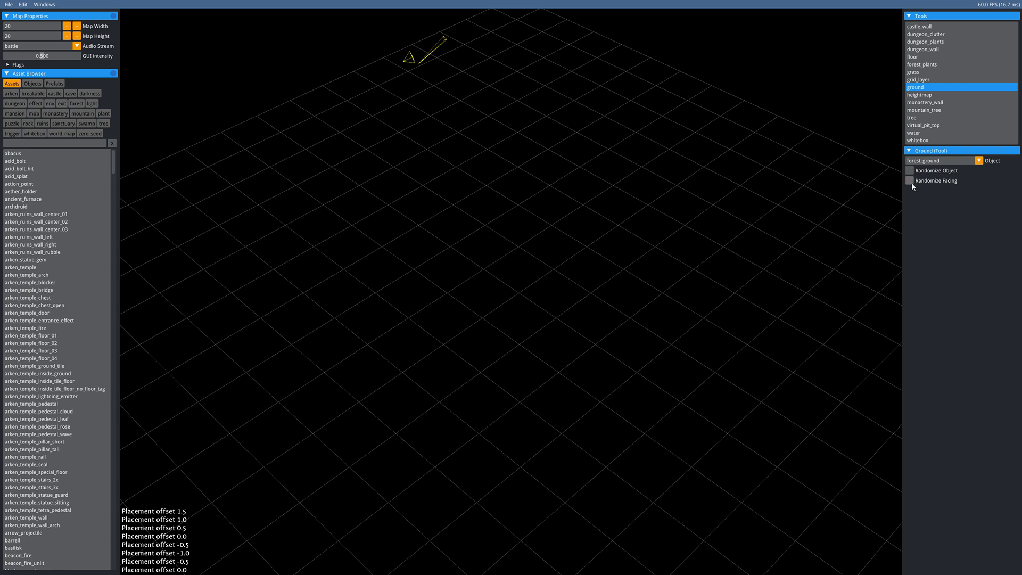
{"action": "left_click", "coordinate": [934, 161]}
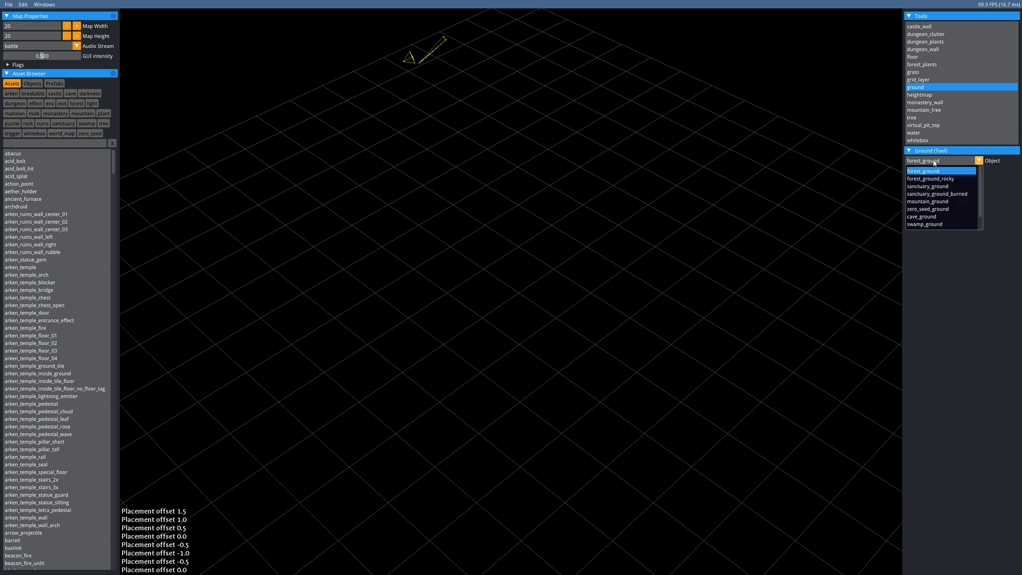
{"action": "scroll", "coordinate": [937, 197], "scroll_direction": "down", "scroll_amount": 5}
{"action": "left_click", "coordinate": [935, 224]}
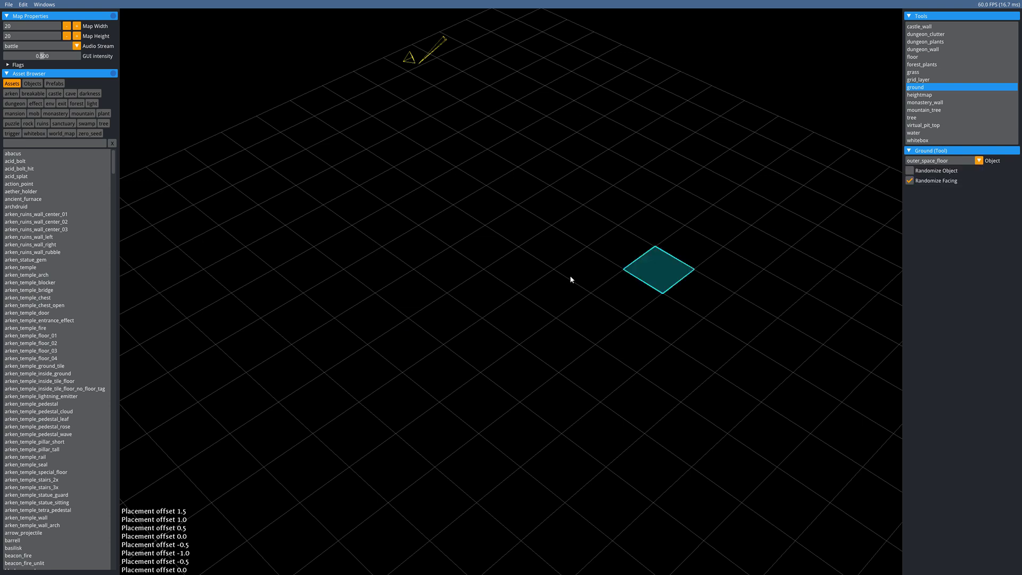
- Place a two-by-four block of outer_space_floor tiles near the middle of the grid
{"action": "left_click", "coordinate": [522, 270]}
{"action": "left_click", "coordinate": [560, 300]}
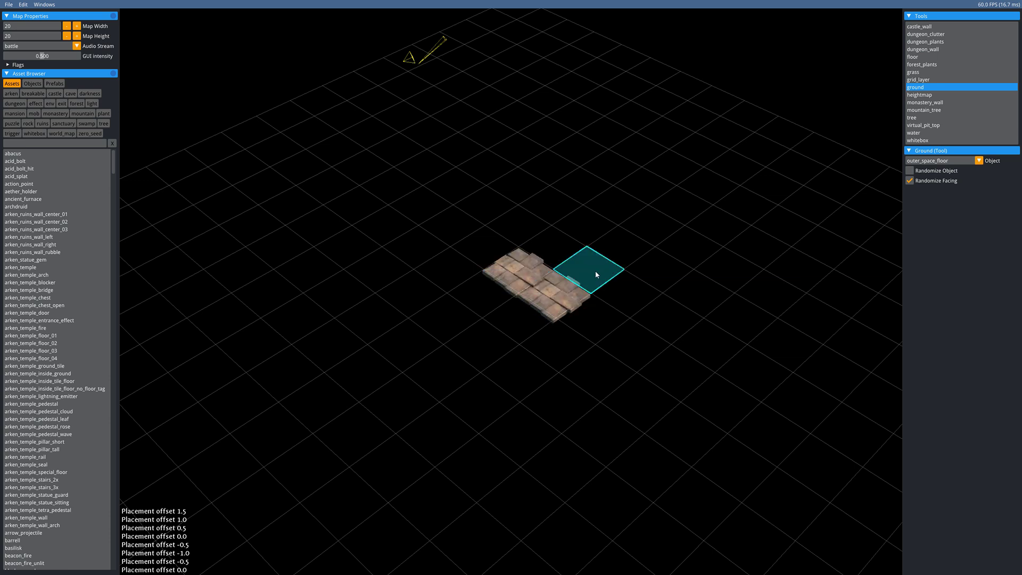
{"action": "left_click", "coordinate": [595, 271]}
{"action": "left_click", "coordinate": [558, 247]}
{"action": "left_click", "coordinate": [596, 225]}
{"action": "left_click", "coordinate": [620, 241]}
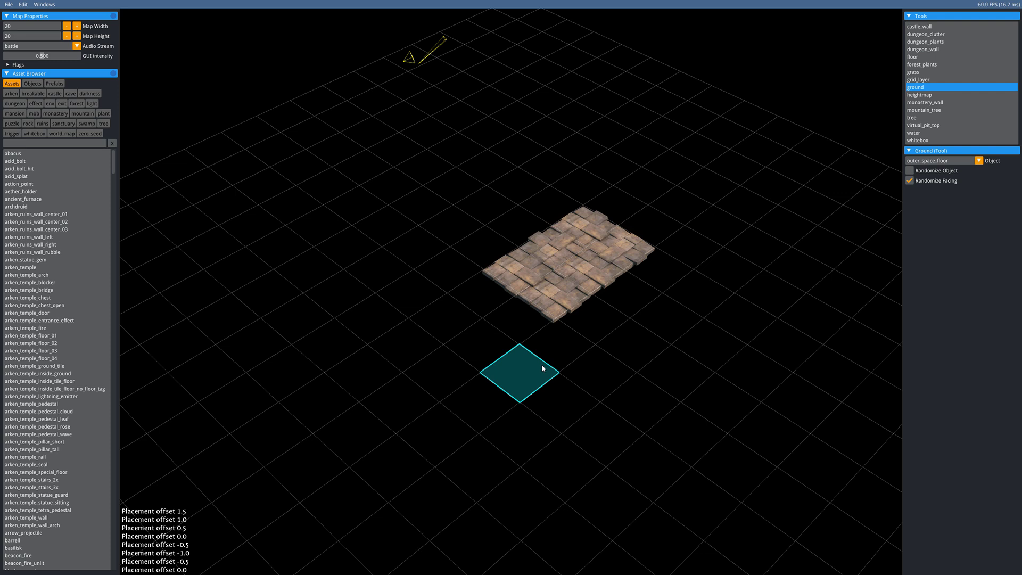
{"action": "left_click", "coordinate": [538, 317]}
{"action": "left_click", "coordinate": [488, 290]}
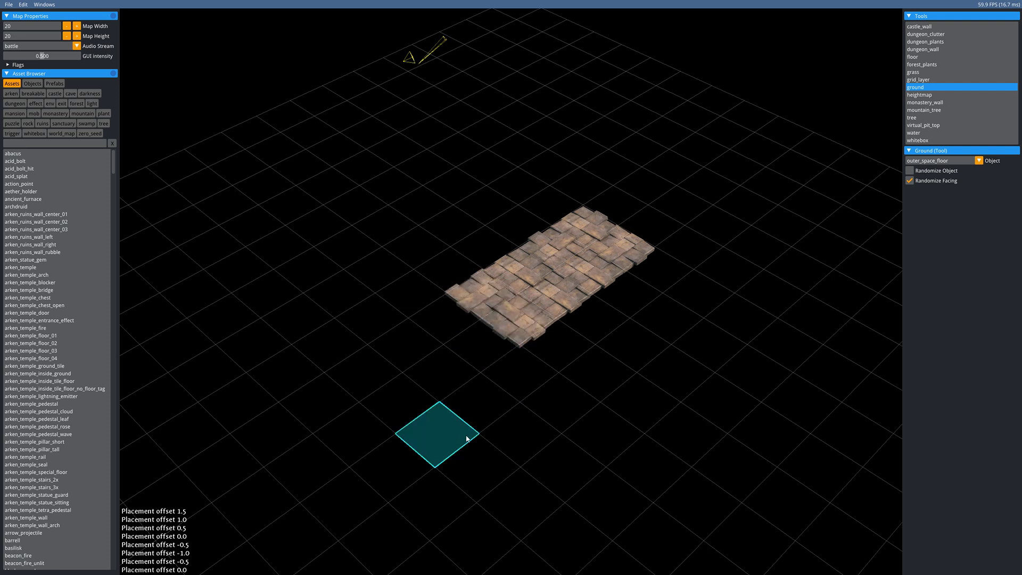
- Undo all the placed outer_space_floor tiles
{"action": "key", "text": "ctrl+z"}
{"action": "key", "text": "ctrl+z"}
{"action": "key", "text": "ctrl+z"}
{"action": "key", "text": "ctrl+z"}
{"action": "key", "text": "ctrl+z"}
{"action": "key", "text": "ctrl+z"}
{"action": "key", "text": "ctrl+z"}
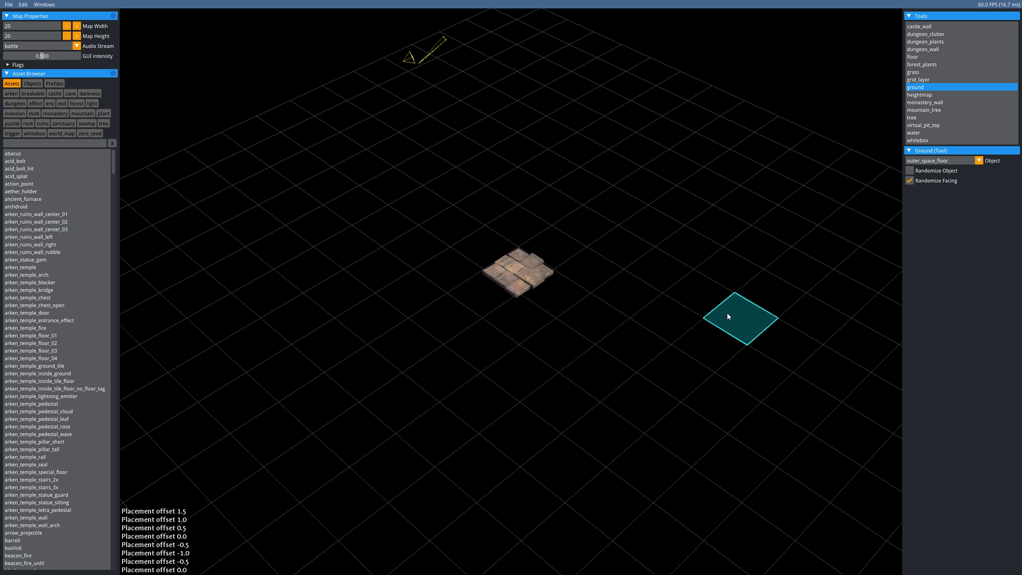
{"action": "key", "text": "ctrl+z"}
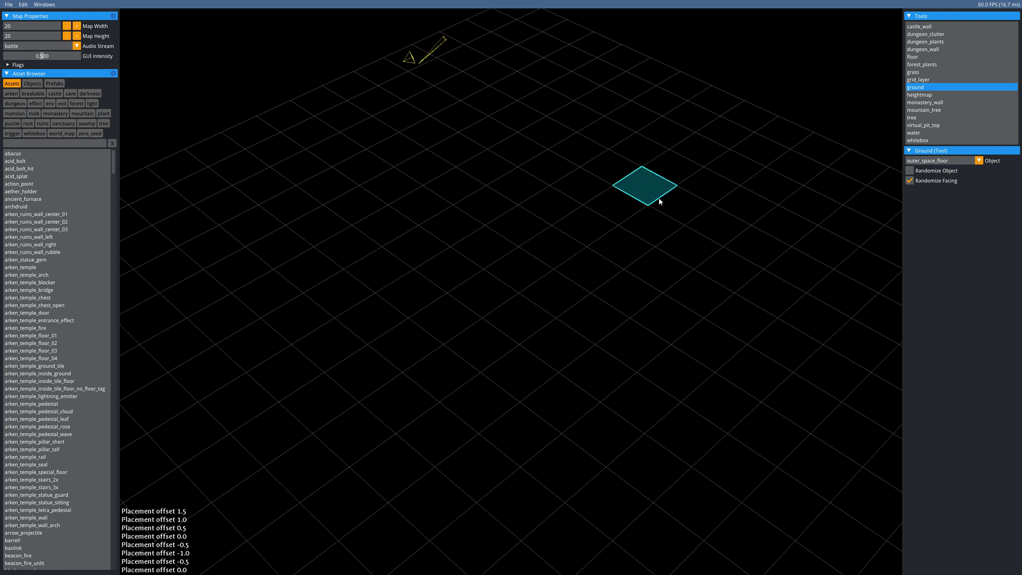
- Turn off Randomize Facing and paint a large square ring of forest_ground tiles, two tiles thick
{"action": "left_click", "coordinate": [910, 179]}
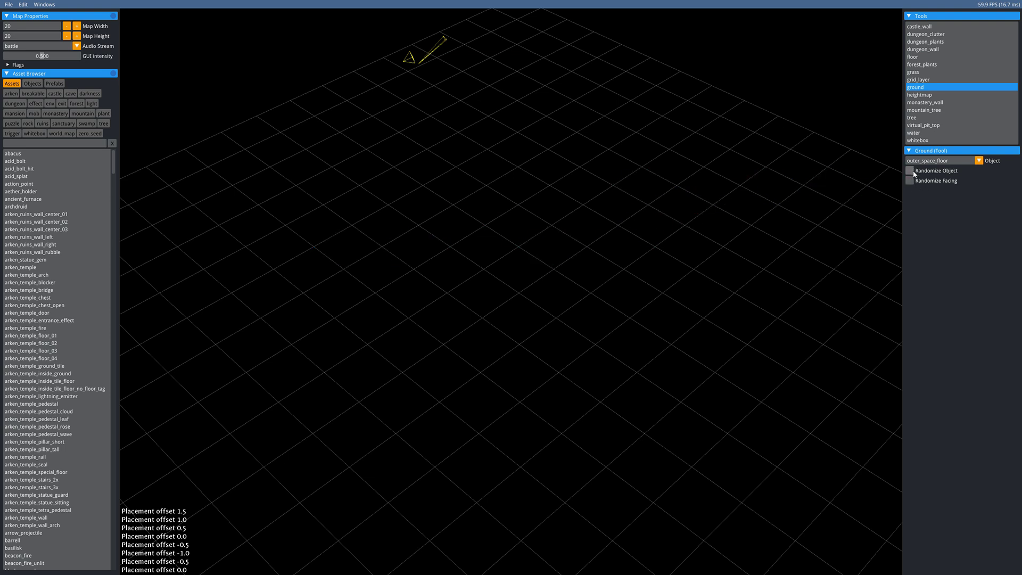
{"action": "left_click", "coordinate": [978, 160]}
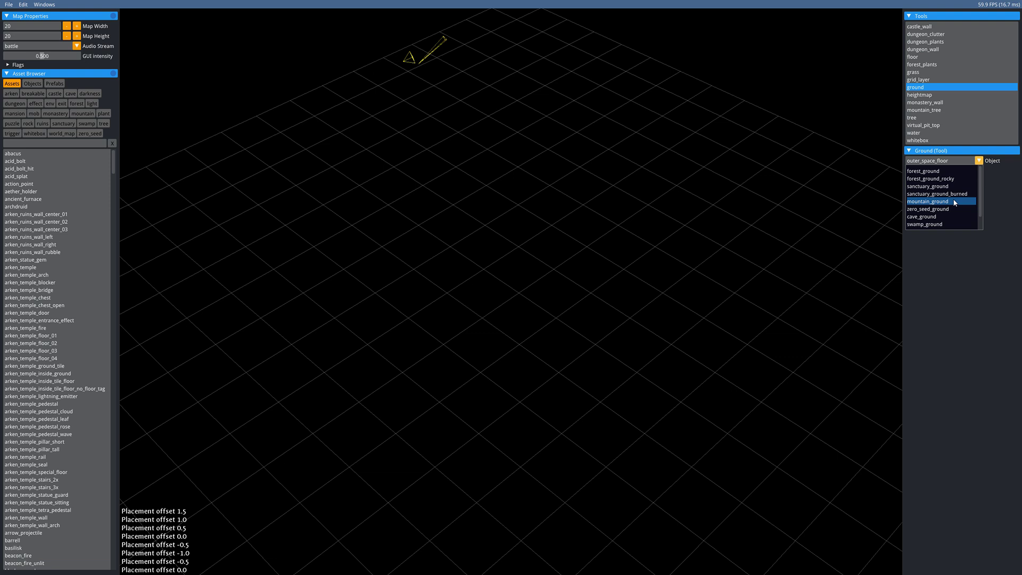
{"action": "left_click", "coordinate": [925, 172]}
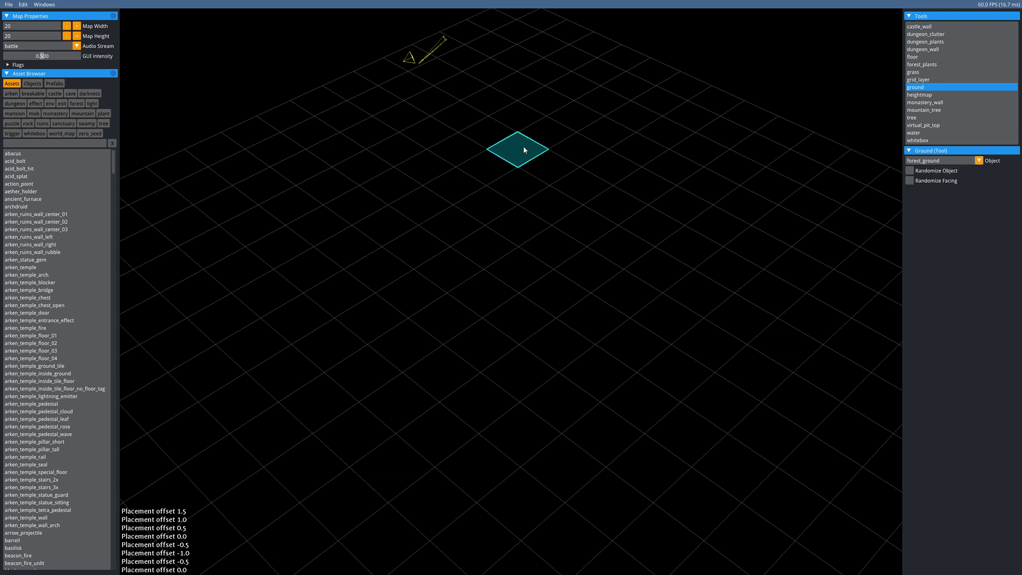
{"action": "mouse_move", "coordinate": [523, 150]}
{"action": "left_mouse_down"}
{"action": "mouse_move", "coordinate": [289, 276]}
{"action": "mouse_move", "coordinate": [276, 294]}
{"action": "mouse_move", "coordinate": [324, 348]}
{"action": "mouse_move", "coordinate": [522, 503]}
{"action": "mouse_move", "coordinate": [770, 297]}
{"action": "mouse_move", "coordinate": [534, 166]}
{"action": "left_mouse_up"}
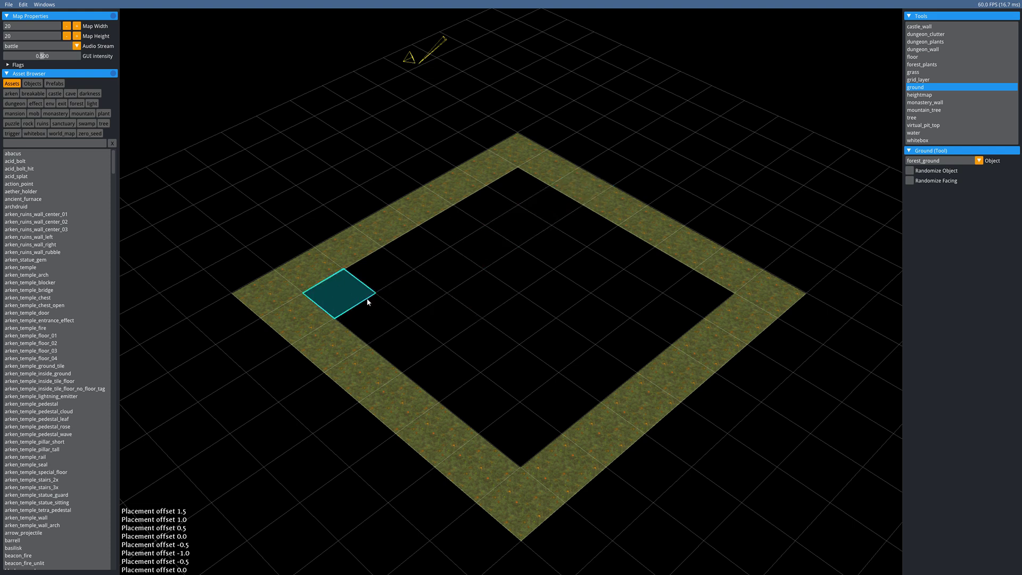
{"action": "mouse_move", "coordinate": [261, 280]}
{"action": "left_mouse_down"}
{"action": "mouse_move", "coordinate": [248, 267]}
{"action": "mouse_move", "coordinate": [458, 167]}
{"action": "mouse_move", "coordinate": [487, 132]}
{"action": "mouse_move", "coordinate": [575, 161]}
{"action": "mouse_move", "coordinate": [801, 296]}
{"action": "mouse_move", "coordinate": [685, 227]}
{"action": "mouse_move", "coordinate": [675, 278]}
{"action": "mouse_move", "coordinate": [799, 343]}
{"action": "mouse_move", "coordinate": [645, 480]}
{"action": "mouse_move", "coordinate": [523, 557]}
{"action": "mouse_move", "coordinate": [194, 293]}
{"action": "left_mouse_up"}
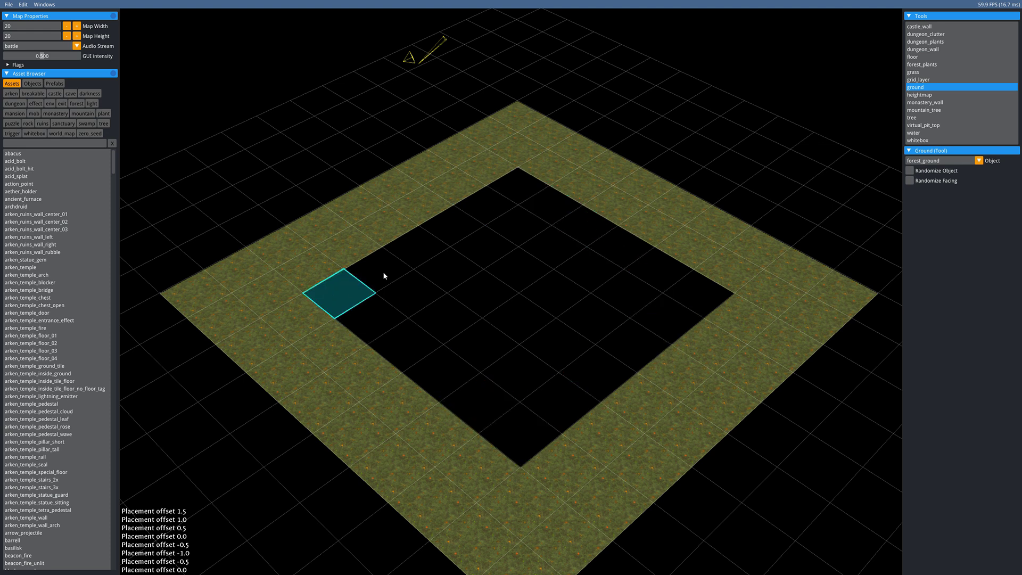
- Fill the empty interior of the square ring with forest_ground tiles
{"action": "left_click", "coordinate": [487, 294]}
{"action": "middle_click_drag", "start_coordinate": [460, 315], "coordinate": [580, 314]}
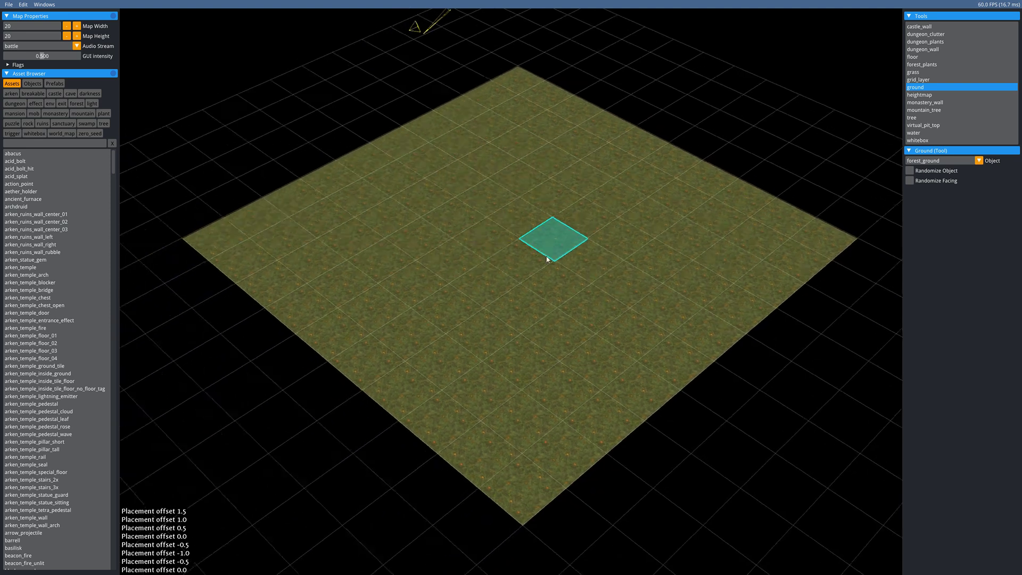
{"action": "scroll", "coordinate": [518, 310], "scroll_direction": "up", "scroll_amount": 4}
{"action": "scroll", "coordinate": [518, 310], "scroll_direction": "down", "scroll_amount": 2}
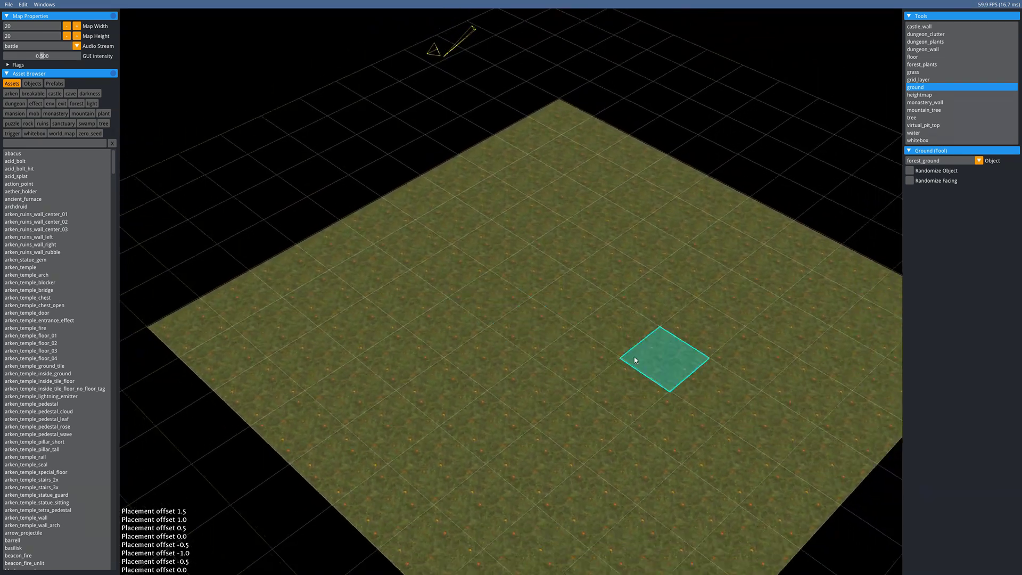
{"action": "middle_click_drag", "start_coordinate": [633, 358], "coordinate": [482, 300]}
{"action": "scroll", "coordinate": [482, 299], "scroll_direction": "down", "scroll_amount": 3}
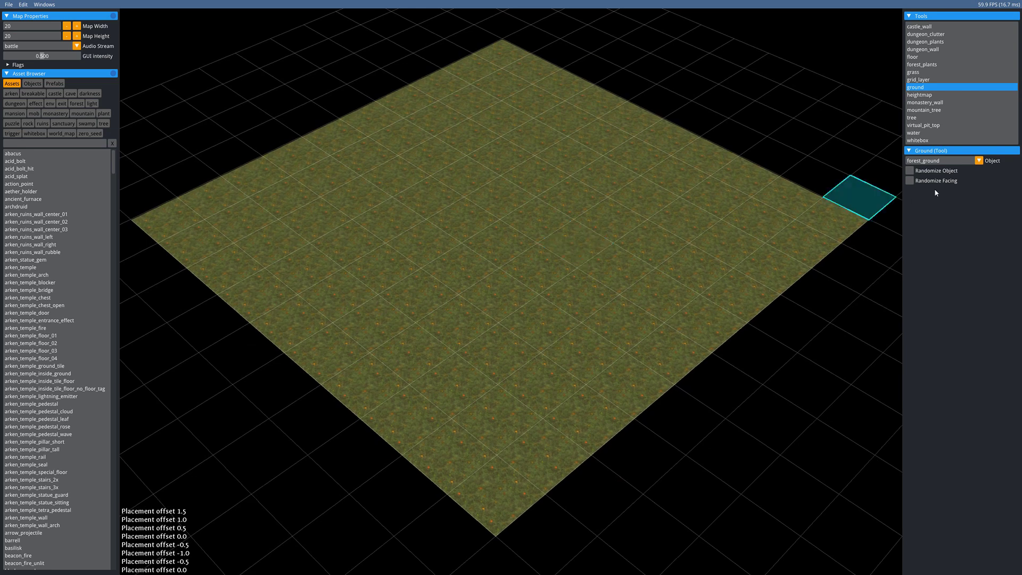
{"action": "scroll", "coordinate": [669, 226], "scroll_direction": "up", "scroll_amount": 2}
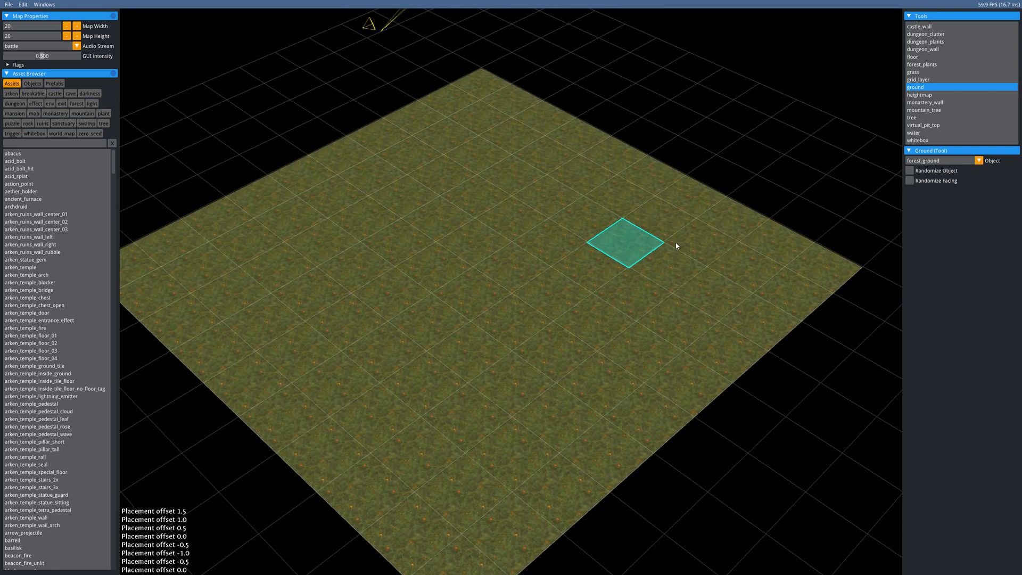
- Paint two adjacent rows of zero_seed_ground tiles along the forest ground's far right edge
{"action": "left_click", "coordinate": [979, 161]}
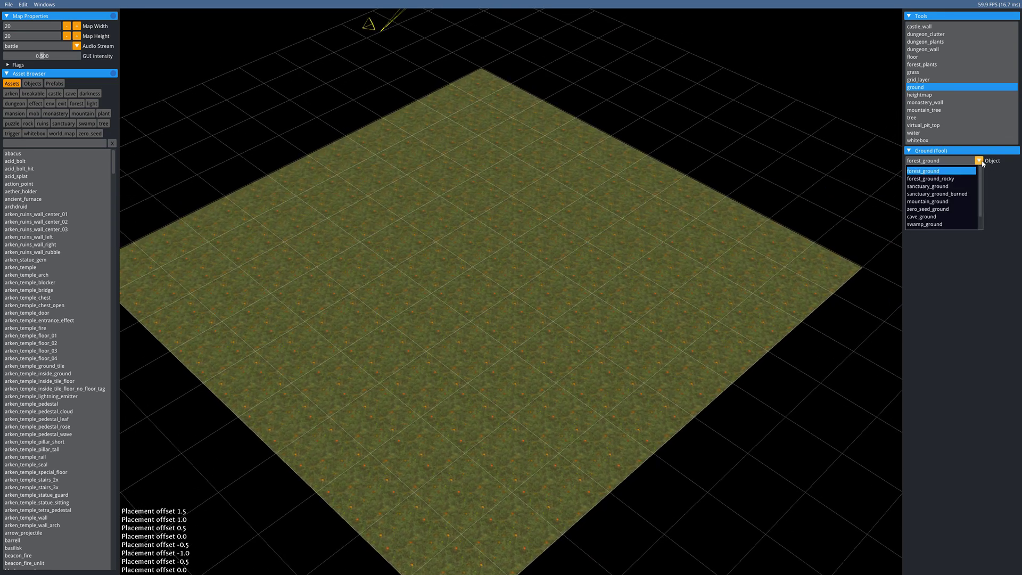
{"action": "left_click", "coordinate": [956, 209]}
{"action": "mouse_move", "coordinate": [851, 241]}
{"action": "left_mouse_down"}
{"action": "mouse_move", "coordinate": [526, 86]}
{"action": "mouse_move", "coordinate": [514, 68]}
{"action": "left_mouse_up"}
{"action": "middle_click_drag", "start_coordinate": [687, 200], "coordinate": [527, 365]}
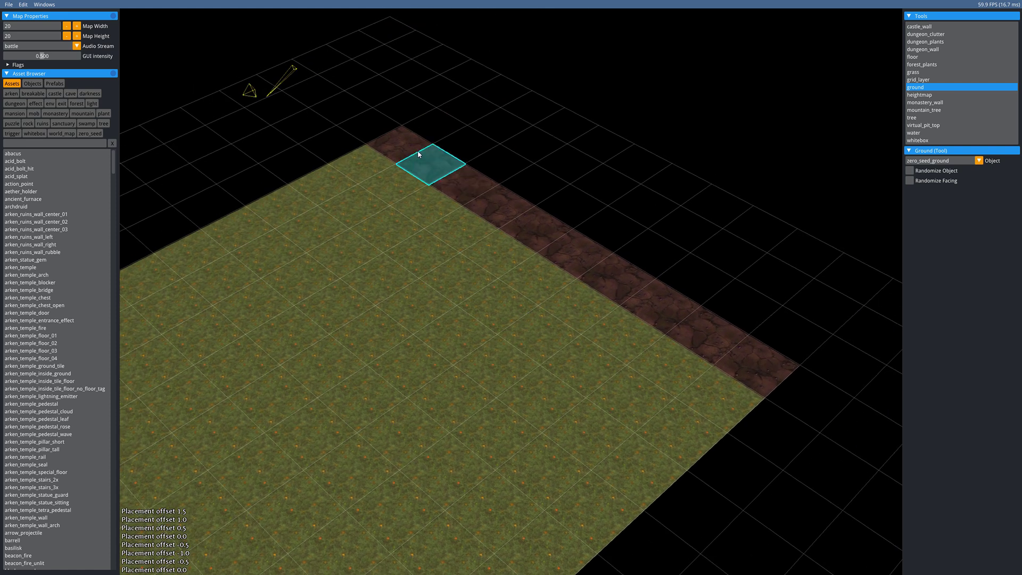
{"action": "mouse_move", "coordinate": [444, 121]}
{"action": "left_mouse_down"}
{"action": "mouse_move", "coordinate": [765, 330]}
{"action": "mouse_move", "coordinate": [806, 338]}
{"action": "left_mouse_up"}
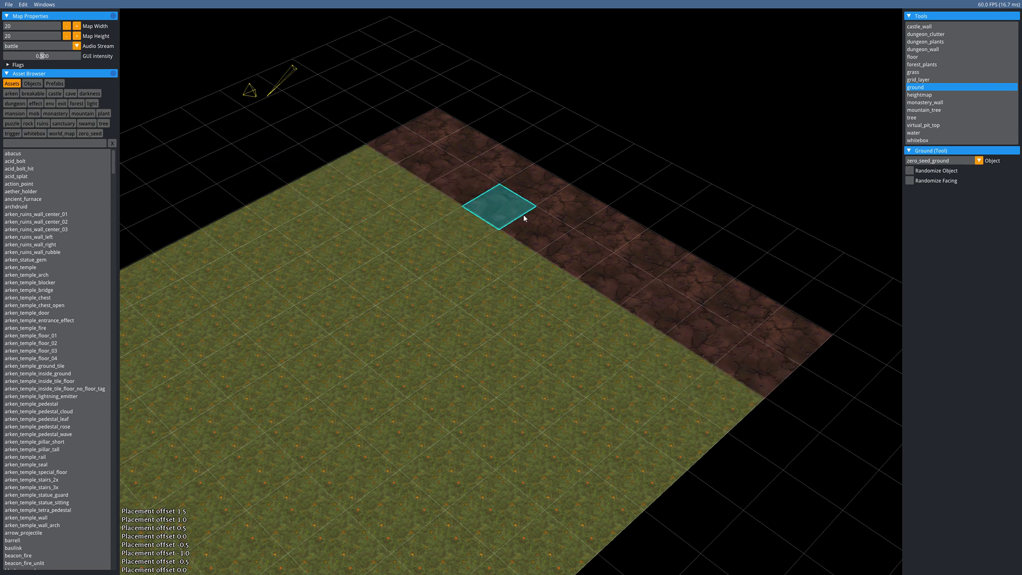
- Undo both rows of zero_seed_ground tiles
{"action": "key", "text": "ctrl+z"}
{"action": "key", "text": "ctrl+z"}
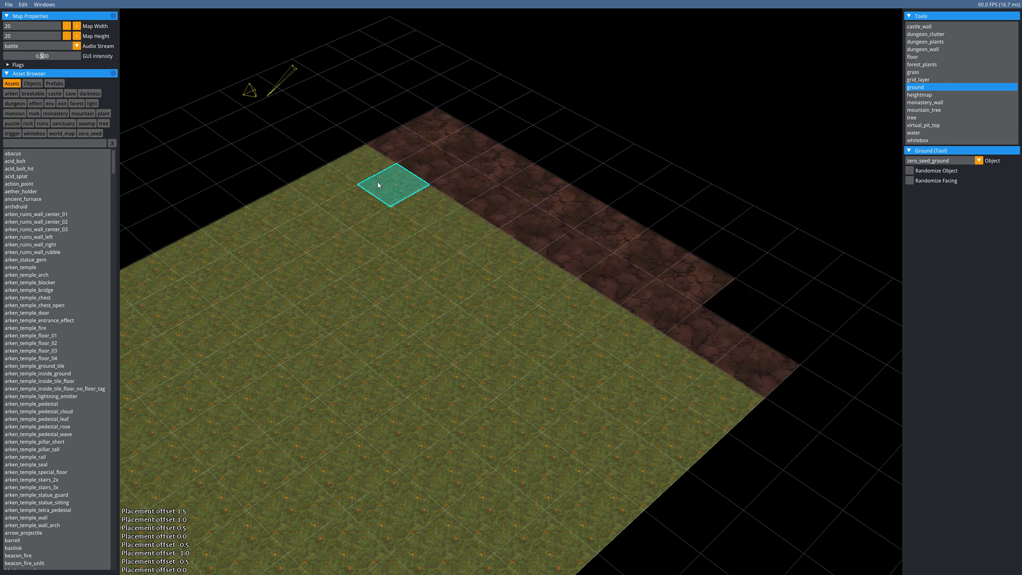
{"action": "key", "text": "ctrl+z"}
{"action": "key", "text": "ctrl+z"}
{"action": "key", "text": "ctrl+z"}
{"action": "key", "text": "ctrl+z"}
{"action": "key", "text": "ctrl+z"}
{"action": "key", "text": "ctrl+z"}
{"action": "key", "text": "ctrl+z"}
{"action": "key", "text": "ctrl+z"}
{"action": "key", "text": "ctrl+z"}
{"action": "key", "text": "ctrl+z"}
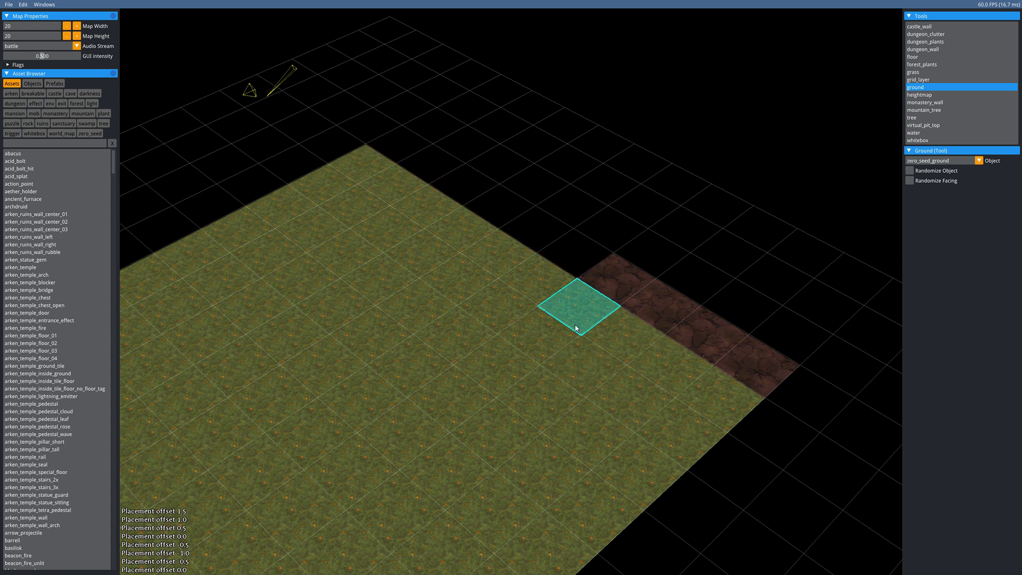
{"action": "key", "text": "ctrl+z"}
{"action": "key", "text": "ctrl+z"}
{"action": "key", "text": "ctrl+z"}
{"action": "key", "text": "ctrl+z"}
{"action": "key", "text": "ctrl+z"}
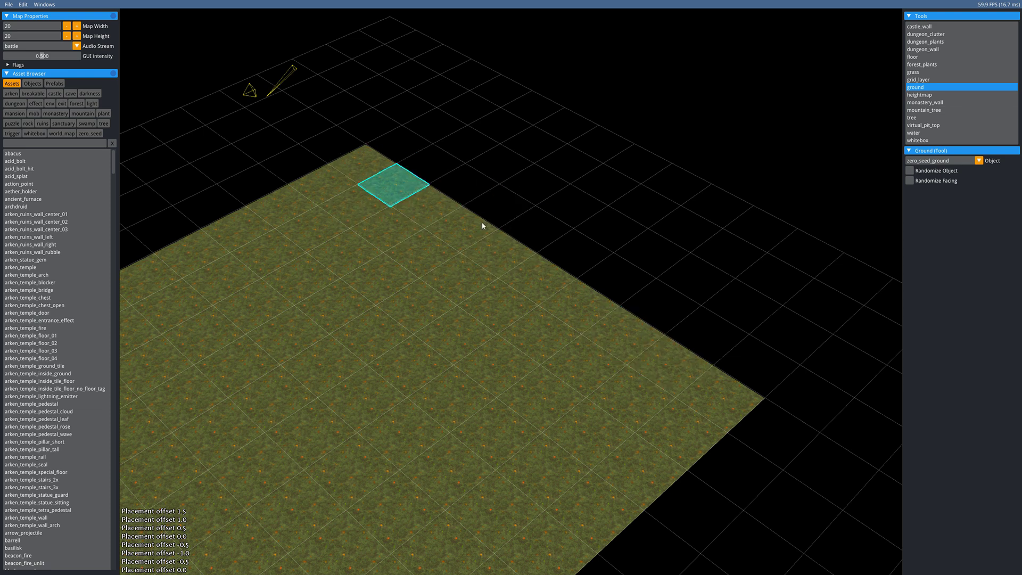
- Generate a heightmap using the Heightmap tool with noise frequencies 0.221 and 0.508 and noise amplitudes 0.928 and 0.354
{"action": "middle_click_drag", "start_coordinate": [548, 338], "coordinate": [667, 197]}
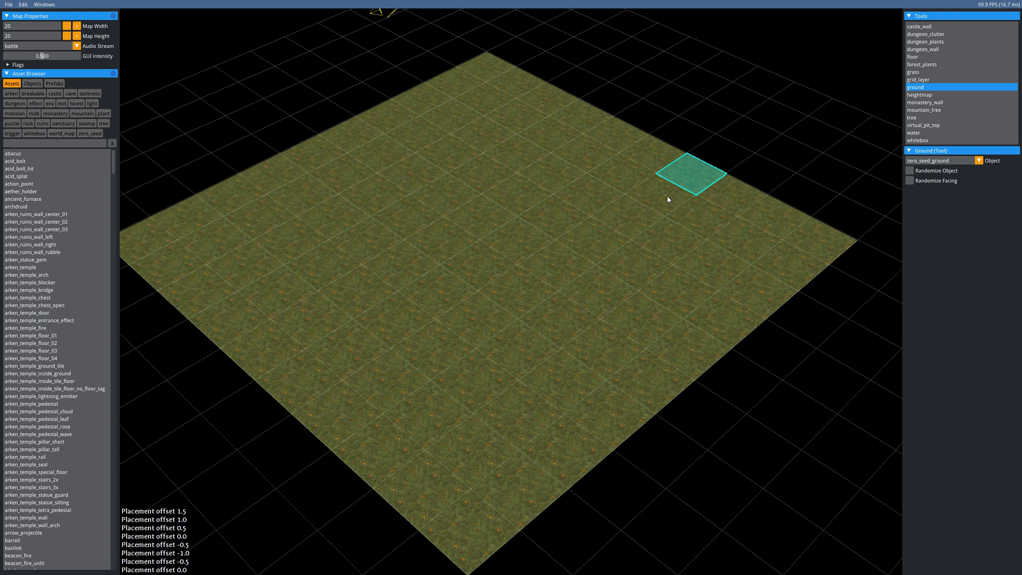
{"action": "key", "text": "w"}
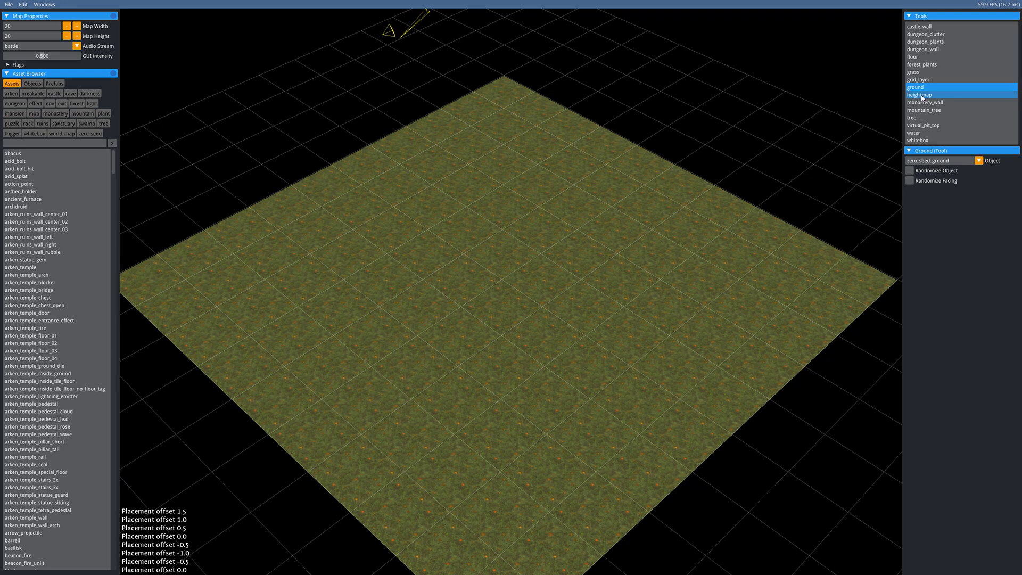
{"action": "left_click", "coordinate": [919, 94]}
{"action": "mouse_move", "coordinate": [634, 210]}
{"action": "middle_mouse_down"}
{"action": "mouse_move", "coordinate": [519, 184]}
{"action": "mouse_move", "coordinate": [580, 149]}
{"action": "mouse_move", "coordinate": [586, 209]}
{"action": "middle_mouse_up"}
{"action": "mouse_move", "coordinate": [544, 254]}
{"action": "middle_mouse_down"}
{"action": "mouse_move", "coordinate": [591, 207]}
{"action": "mouse_move", "coordinate": [634, 227]}
{"action": "mouse_move", "coordinate": [608, 230]}
{"action": "mouse_move", "coordinate": [597, 249]}
{"action": "middle_mouse_up"}
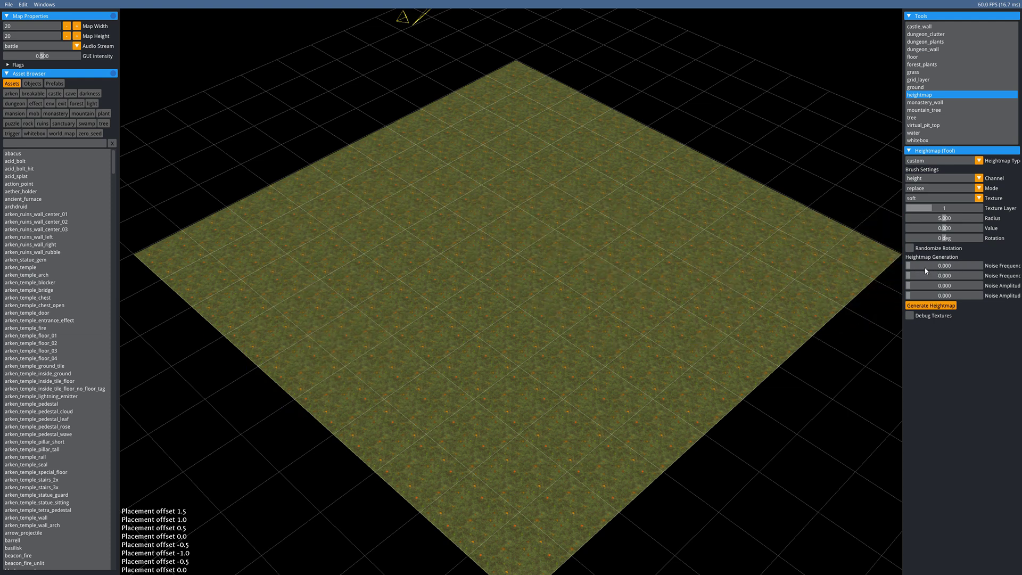
{"action": "left_click_drag", "start_coordinate": [911, 268], "coordinate": [921, 295]}
{"action": "left_click", "coordinate": [924, 307]}
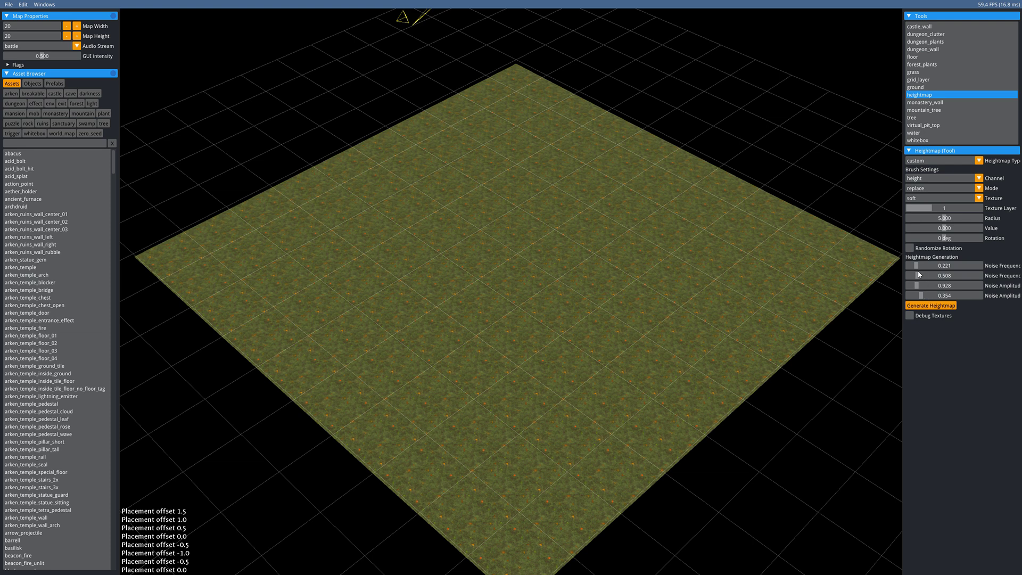
- Regenerate the heightmap with first noise frequency 0.818 and amplitude about 4.64, trying second amplitude 0.950 and settling on 0.475
{"action": "mouse_move", "coordinate": [917, 275]}
{"action": "left_mouse_down"}
{"action": "mouse_move", "coordinate": [938, 277]}
{"action": "mouse_move", "coordinate": [938, 266]}
{"action": "mouse_move", "coordinate": [940, 276]}
{"action": "mouse_move", "coordinate": [917, 276]}
{"action": "left_mouse_up"}
{"action": "left_click", "coordinate": [931, 306]}
{"action": "left_click", "coordinate": [930, 306]}
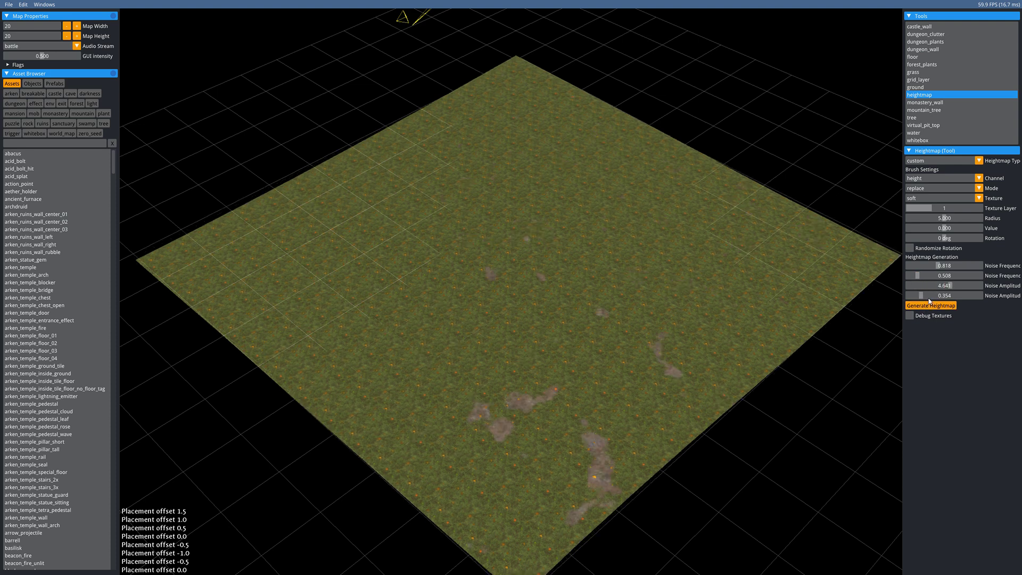
{"action": "left_click", "coordinate": [935, 307]}
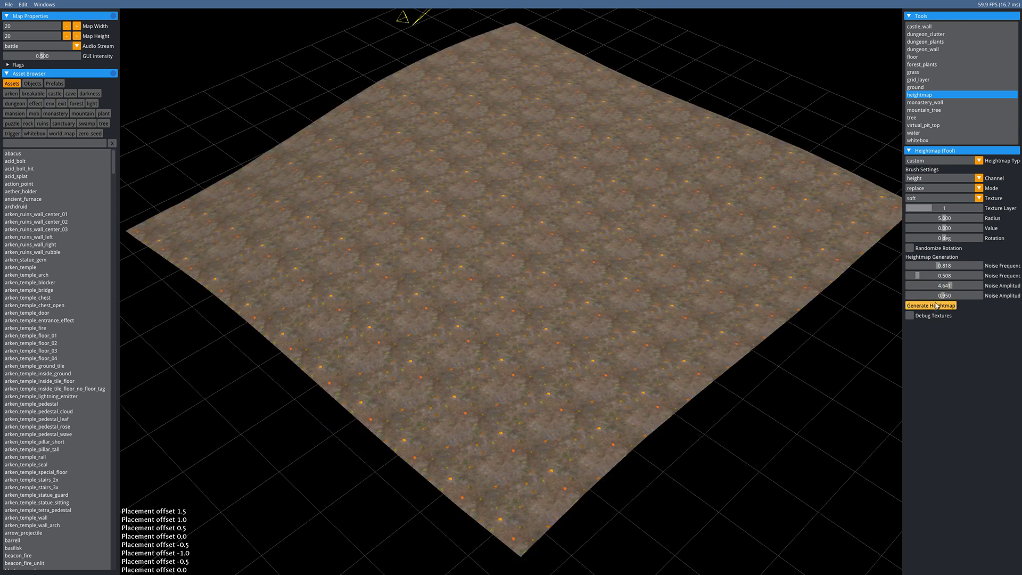
{"action": "left_click", "coordinate": [932, 307]}
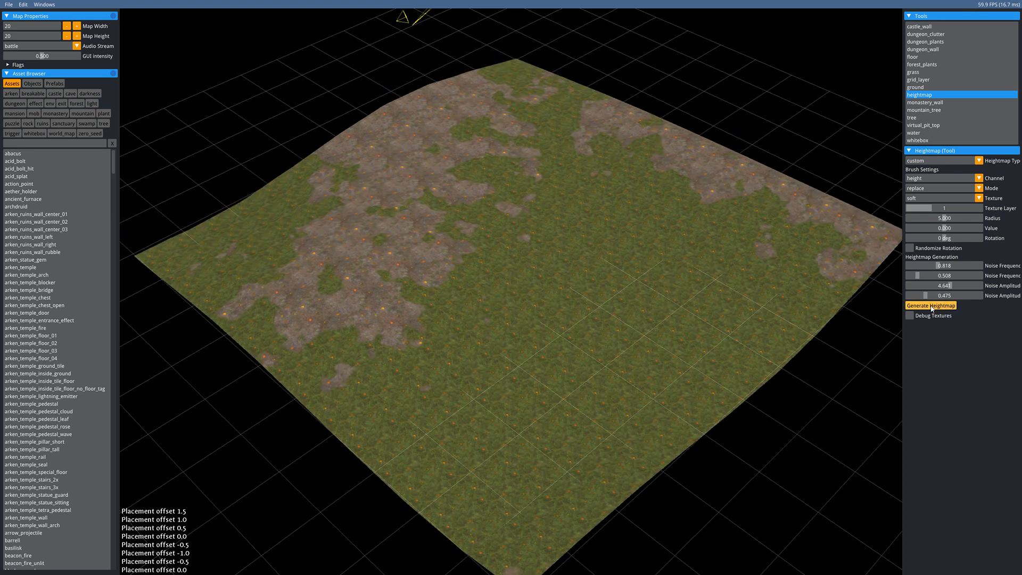
- Regenerate the heightmap with first noise frequency 1.282, and flatten it by regenerating with all noise frequencies and amplitudes at 0.000
{"action": "middle_click_drag", "start_coordinate": [598, 313], "coordinate": [633, 280]}
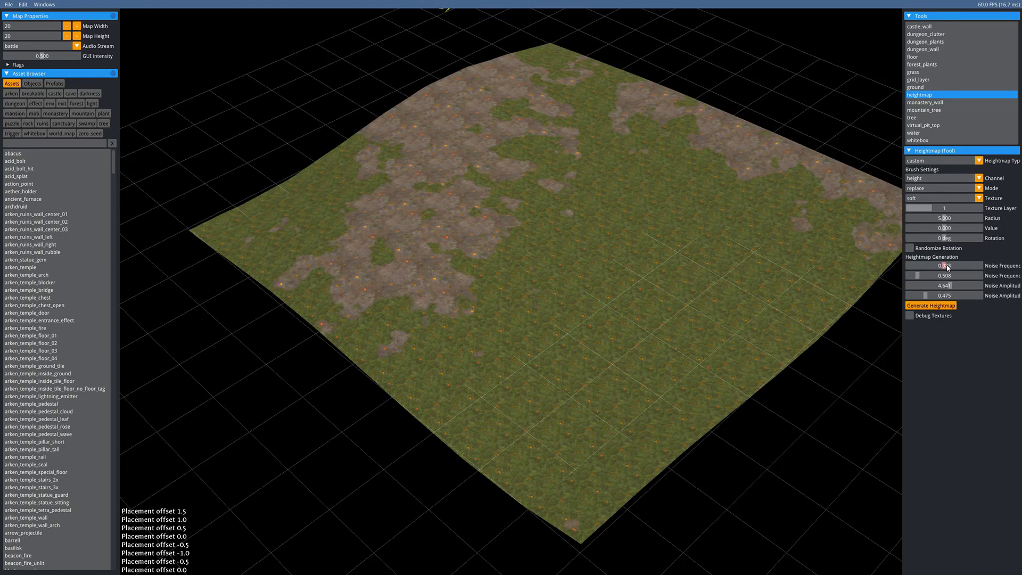
{"action": "left_click", "coordinate": [931, 308]}
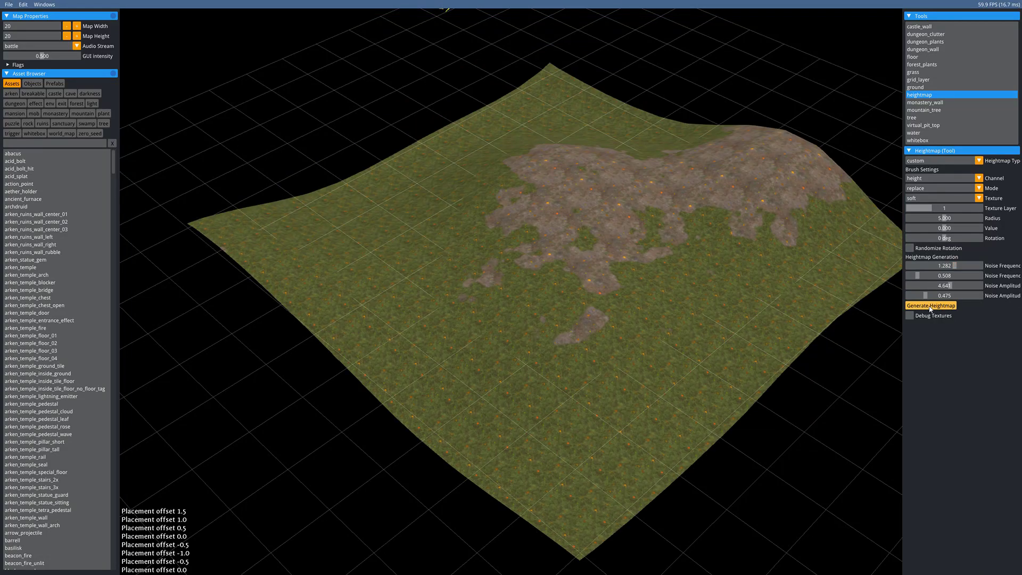
{"action": "mouse_move", "coordinate": [435, 295]}
{"action": "middle_mouse_down"}
{"action": "mouse_move", "coordinate": [632, 298]}
{"action": "mouse_move", "coordinate": [475, 305]}
{"action": "mouse_move", "coordinate": [499, 314]}
{"action": "mouse_move", "coordinate": [514, 269]}
{"action": "mouse_move", "coordinate": [656, 311]}
{"action": "mouse_move", "coordinate": [644, 270]}
{"action": "mouse_move", "coordinate": [499, 296]}
{"action": "middle_mouse_up"}
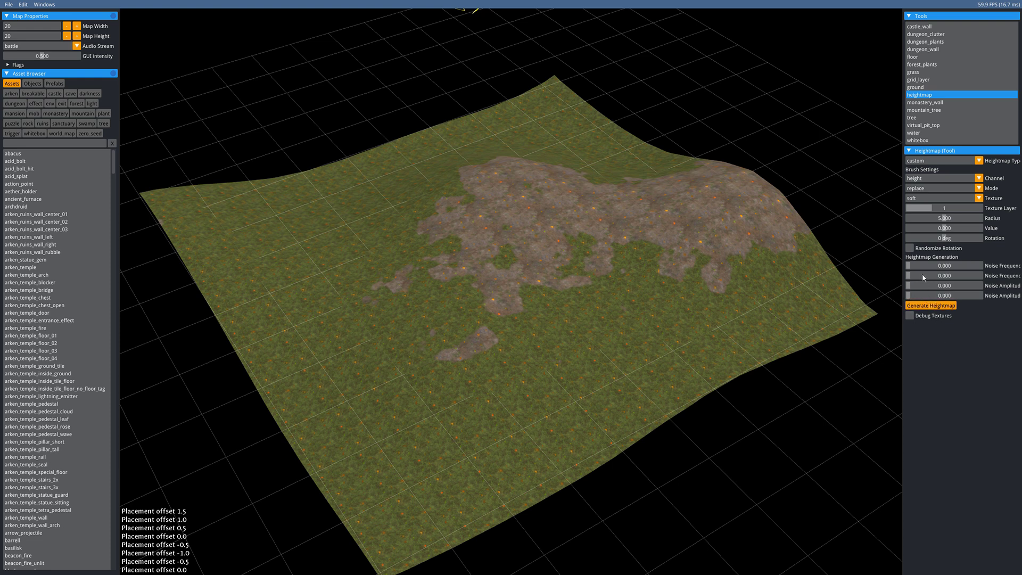
{"action": "left_click", "coordinate": [933, 308]}
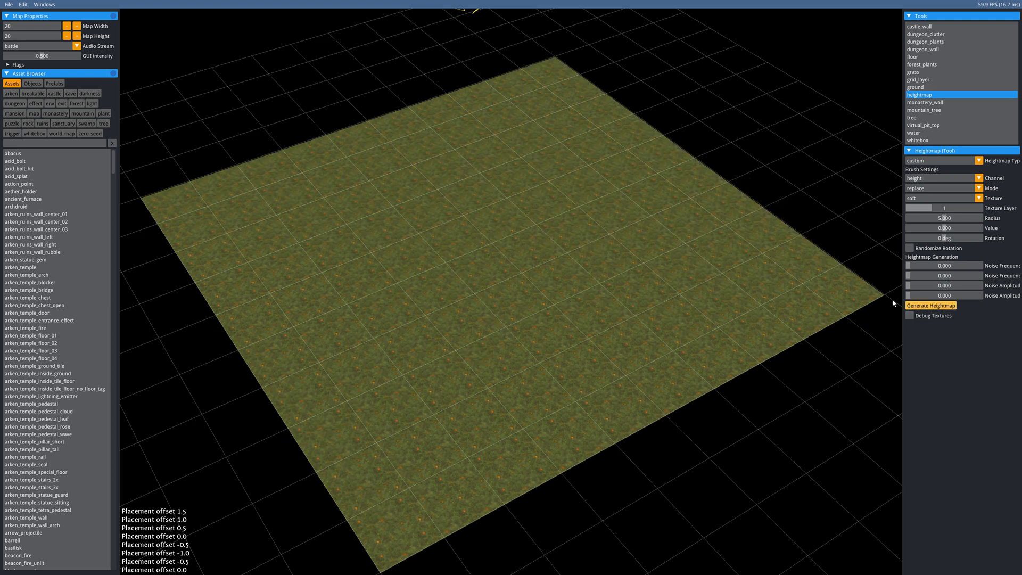
- Turn on debug textures to examine the grid layout of the flat ground, and turn them off again
{"action": "scroll", "coordinate": [668, 309], "scroll_direction": "up", "scroll_amount": 2}
{"action": "key", "text": "e"}
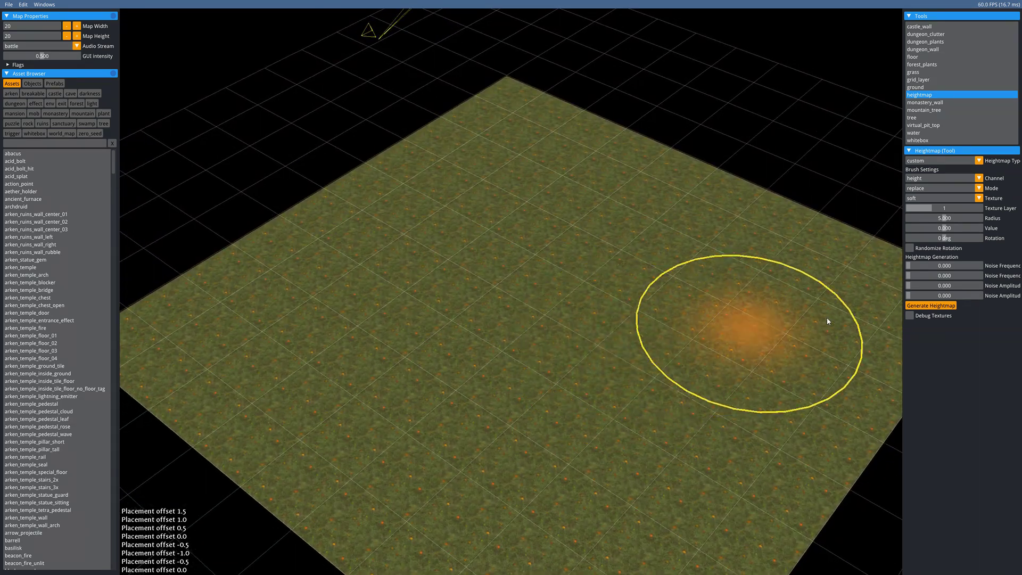
{"action": "left_click", "coordinate": [910, 316]}
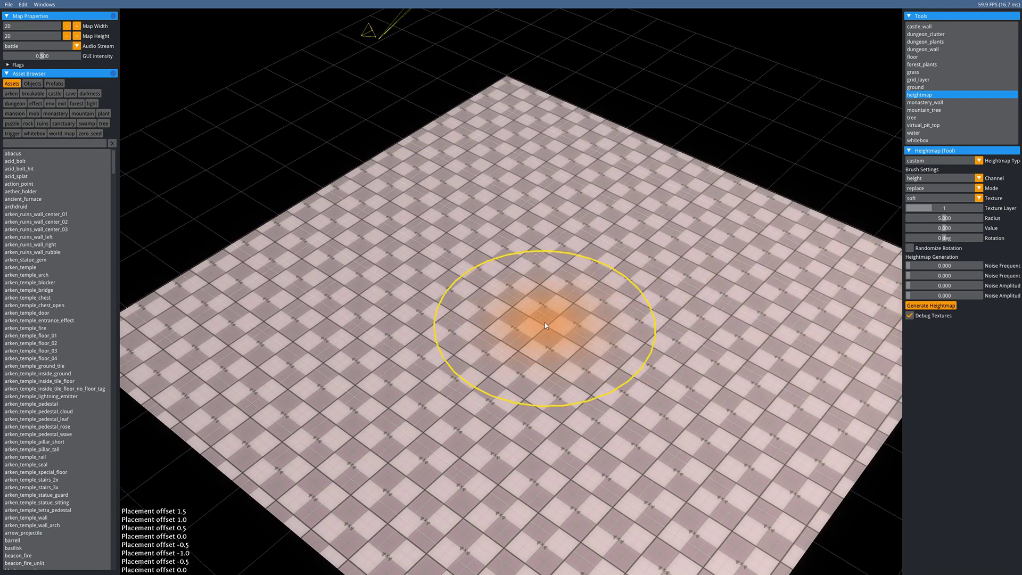
{"action": "scroll", "coordinate": [504, 314], "scroll_direction": "up", "scroll_amount": 4}
{"action": "scroll", "coordinate": [501, 306], "scroll_direction": "down", "scroll_amount": 3}
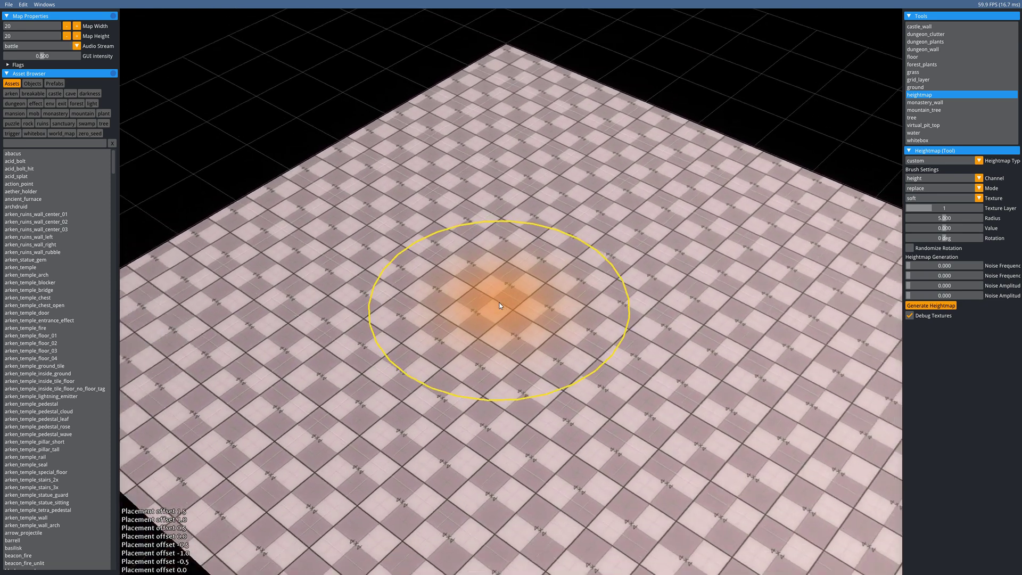
{"action": "key", "text": "a"}
{"action": "mouse_move", "coordinate": [538, 320]}
{"action": "middle_mouse_down"}
{"action": "mouse_move", "coordinate": [507, 316]}
{"action": "mouse_move", "coordinate": [519, 272]}
{"action": "mouse_move", "coordinate": [522, 288]}
{"action": "mouse_move", "coordinate": [559, 287]}
{"action": "mouse_move", "coordinate": [417, 308]}
{"action": "mouse_move", "coordinate": [451, 322]}
{"action": "mouse_move", "coordinate": [462, 244]}
{"action": "mouse_move", "coordinate": [454, 280]}
{"action": "mouse_move", "coordinate": [520, 299]}
{"action": "middle_mouse_up"}
{"action": "scroll", "coordinate": [521, 300], "scroll_direction": "up", "scroll_amount": 2}
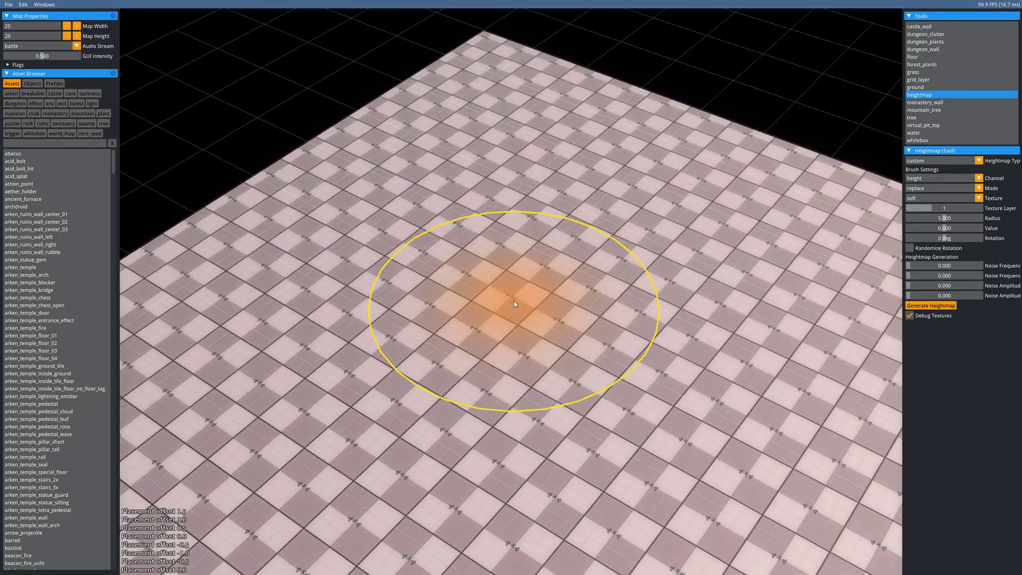
{"action": "scroll", "coordinate": [550, 319], "scroll_direction": "down", "scroll_amount": 5}
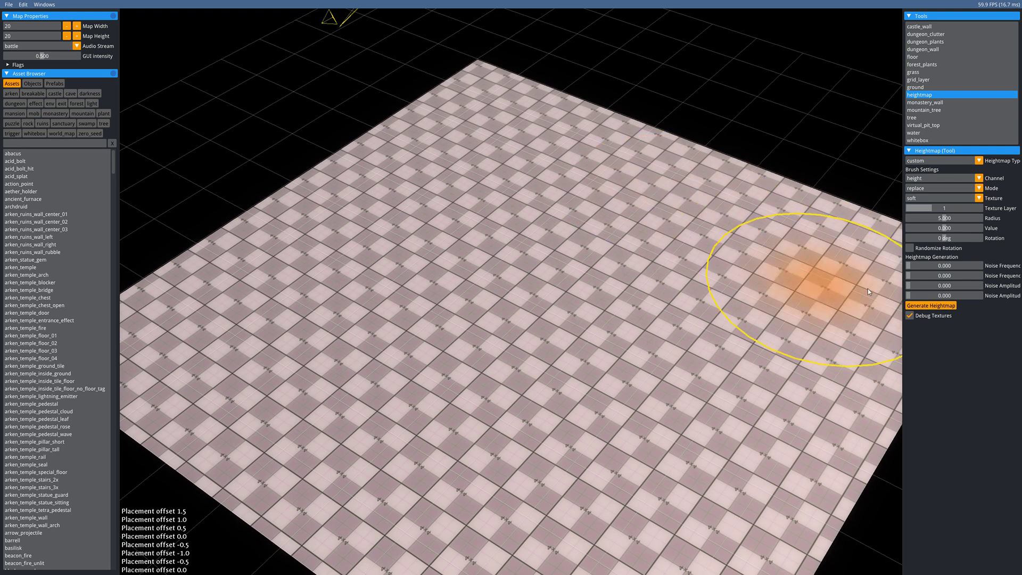
{"action": "left_click", "coordinate": [909, 315]}
- Try several heightmap brush sizes and set the brush to radius 5.500 and value 2.000
{"action": "middle_click_drag", "start_coordinate": [616, 241], "coordinate": [596, 256]}
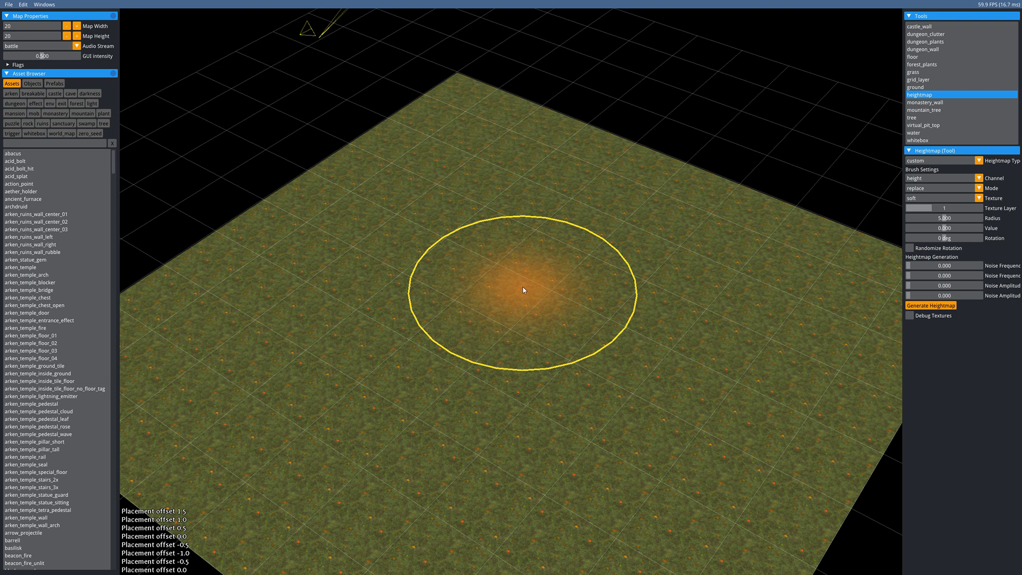
{"action": "scroll", "coordinate": [523, 290], "scroll_direction": "down", "scroll_amount": 4}
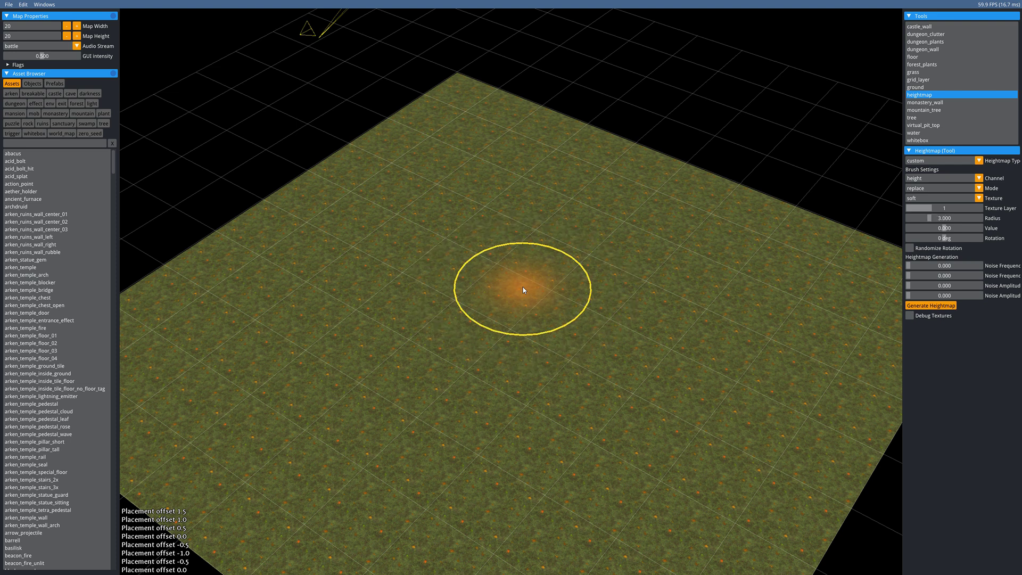
{"action": "scroll", "coordinate": [523, 290], "scroll_direction": "up", "scroll_amount": 7}
{"action": "scroll", "coordinate": [523, 290], "scroll_direction": "down", "scroll_amount": 6}
{"action": "scroll", "coordinate": [522, 290], "scroll_direction": "up", "scroll_amount": 9}
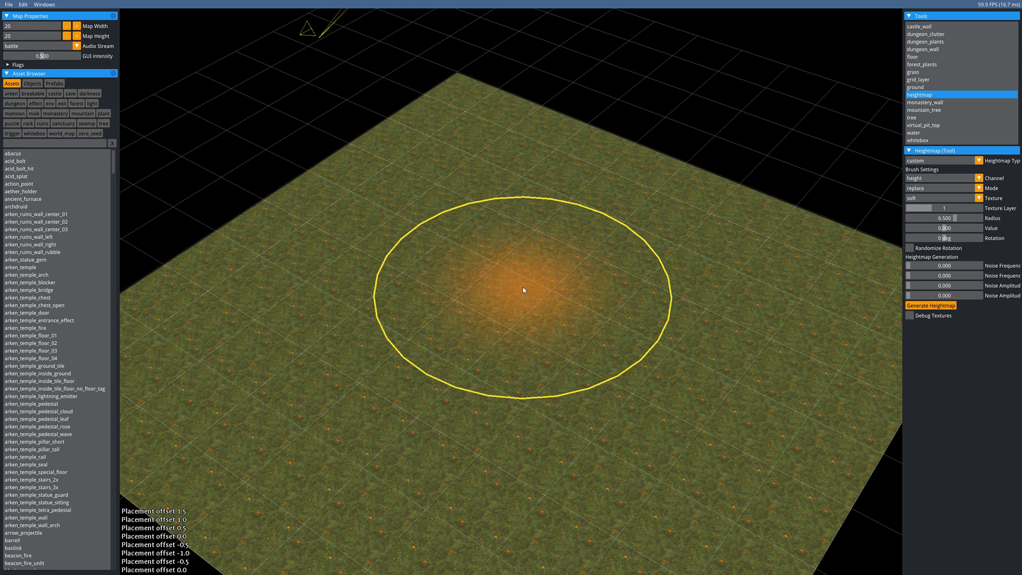
{"action": "scroll", "coordinate": [522, 290], "scroll_direction": "down", "scroll_amount": 11}
{"action": "scroll", "coordinate": [522, 290], "scroll_direction": "up", "scroll_amount": 6}
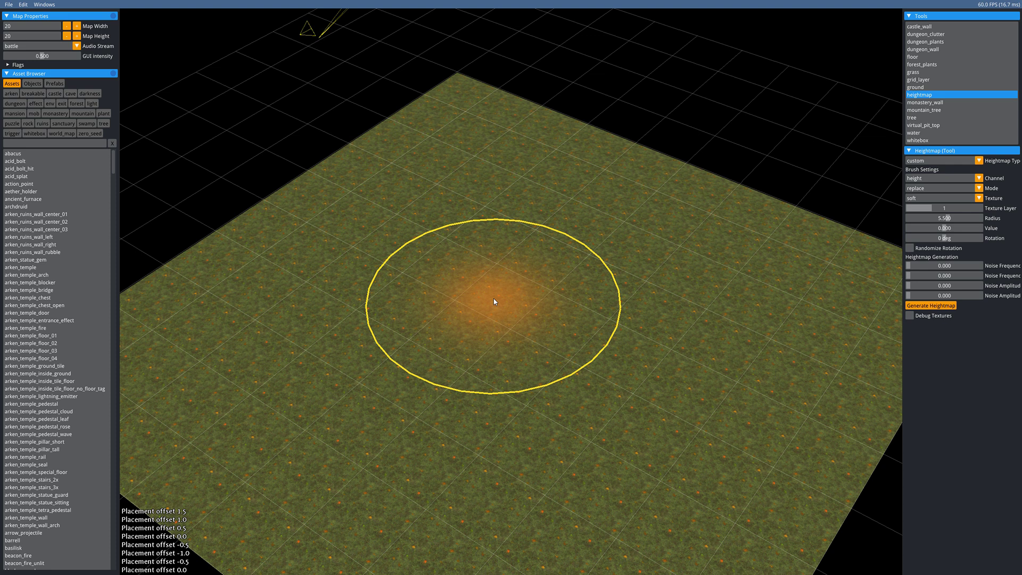
{"action": "scroll", "coordinate": [504, 306], "scroll_direction": "up", "scroll_amount": 7, "text": "shift"}
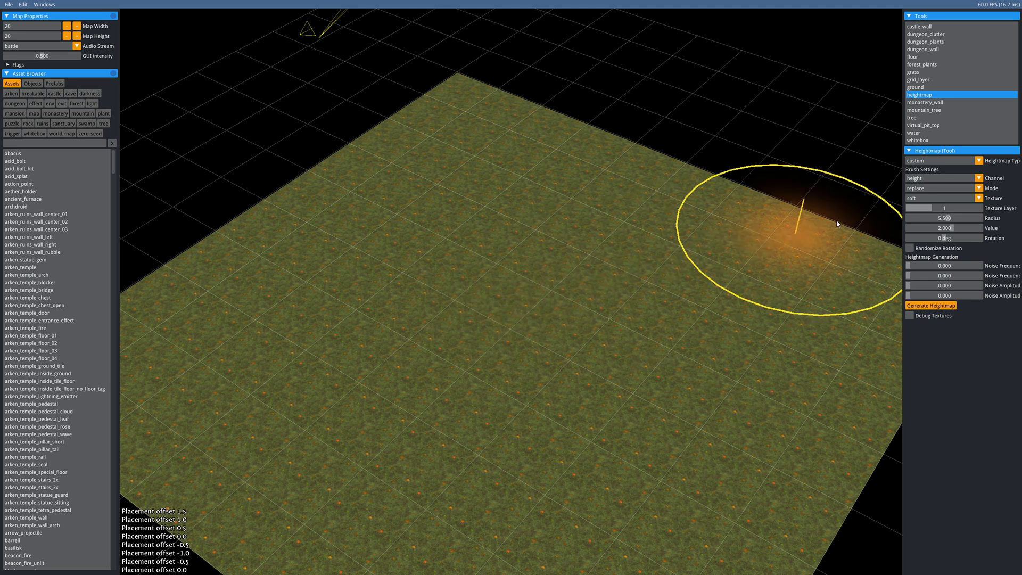
- Paint a raised hill over the ground's far left area with the soft height brush in replace mode
{"action": "left_click", "coordinate": [923, 192]}
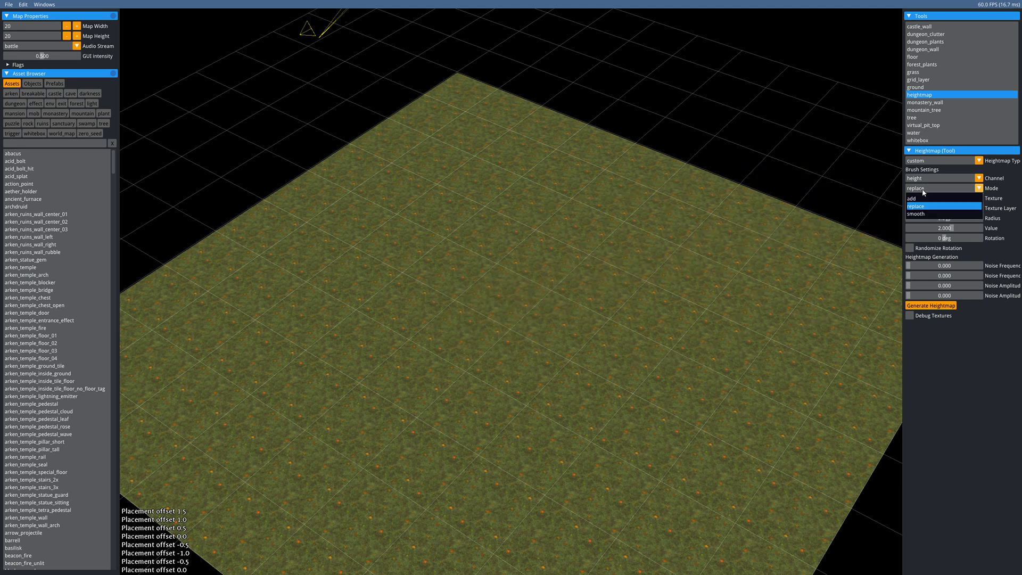
{"action": "left_click", "coordinate": [913, 207]}
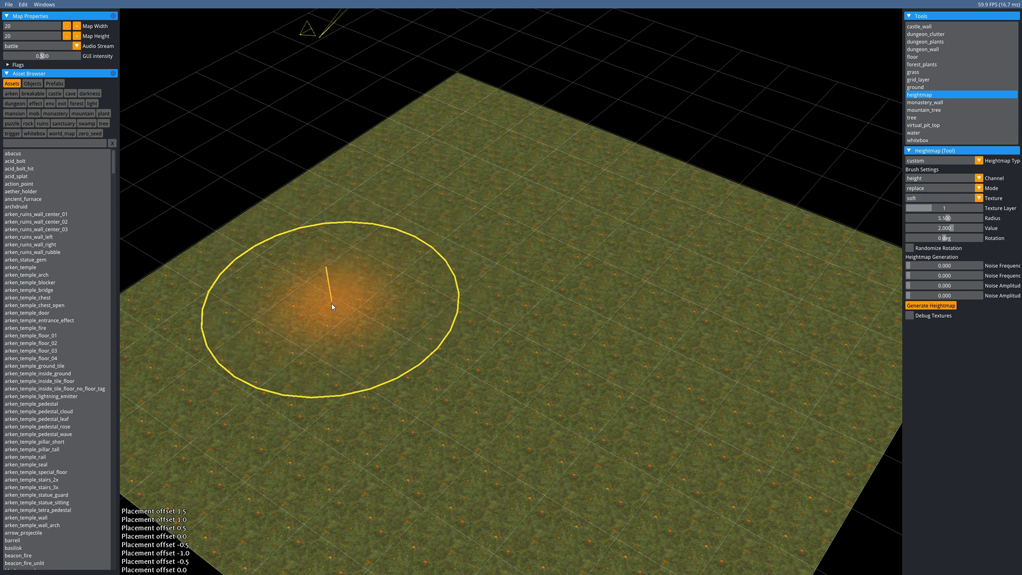
{"action": "mouse_move", "coordinate": [330, 299]}
{"action": "left_mouse_down"}
{"action": "mouse_move", "coordinate": [336, 356]}
{"action": "mouse_move", "coordinate": [429, 206]}
{"action": "mouse_move", "coordinate": [327, 300]}
{"action": "mouse_move", "coordinate": [276, 281]}
{"action": "mouse_move", "coordinate": [422, 165]}
{"action": "mouse_move", "coordinate": [312, 265]}
{"action": "mouse_move", "coordinate": [420, 176]}
{"action": "mouse_move", "coordinate": [343, 245]}
{"action": "mouse_move", "coordinate": [447, 157]}
{"action": "mouse_move", "coordinate": [294, 250]}
{"action": "mouse_move", "coordinate": [483, 140]}
{"action": "mouse_move", "coordinate": [465, 178]}
{"action": "mouse_move", "coordinate": [447, 141]}
{"action": "mouse_move", "coordinate": [286, 266]}
{"action": "mouse_move", "coordinate": [472, 118]}
{"action": "mouse_move", "coordinate": [306, 245]}
{"action": "mouse_move", "coordinate": [395, 189]}
{"action": "mouse_move", "coordinate": [315, 250]}
{"action": "mouse_move", "coordinate": [426, 184]}
{"action": "mouse_move", "coordinate": [379, 191]}
{"action": "mouse_move", "coordinate": [479, 107]}
{"action": "mouse_move", "coordinate": [463, 146]}
{"action": "mouse_move", "coordinate": [527, 193]}
{"action": "mouse_move", "coordinate": [486, 183]}
{"action": "mouse_move", "coordinate": [512, 200]}
{"action": "mouse_move", "coordinate": [518, 228]}
{"action": "mouse_move", "coordinate": [508, 241]}
{"action": "left_mouse_up"}
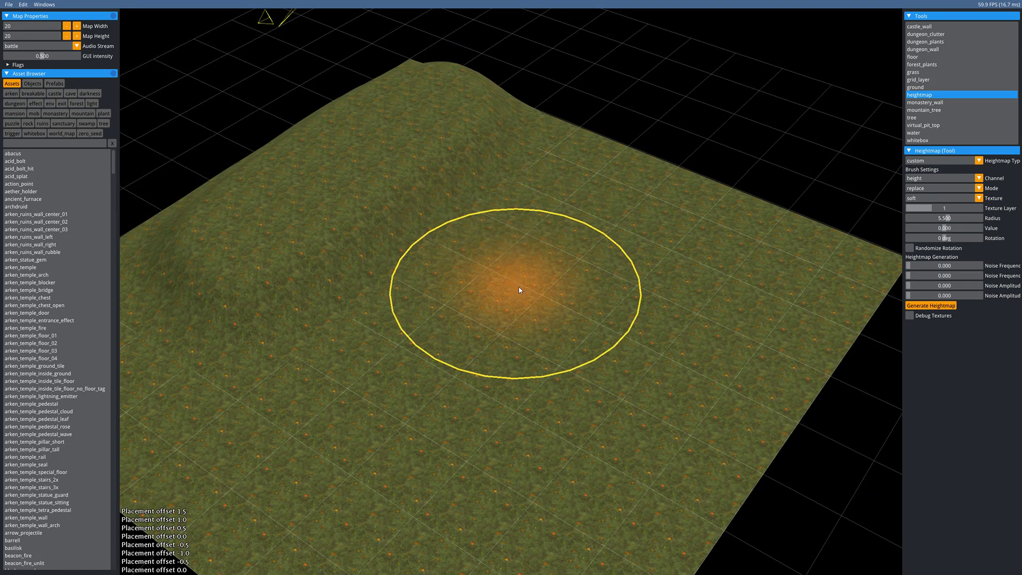
- Flatten the near edge of the far left hill with the replace brush at value 0.000
{"action": "middle_click_drag", "start_coordinate": [520, 290], "coordinate": [586, 288]}
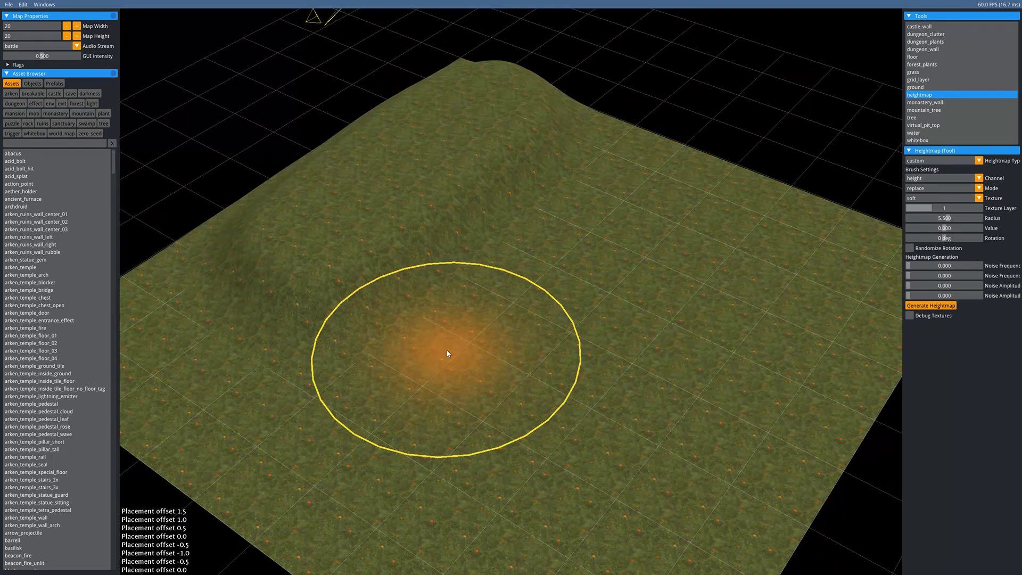
{"action": "mouse_move", "coordinate": [439, 356]}
{"action": "left_mouse_down"}
{"action": "mouse_move", "coordinate": [351, 341]}
{"action": "mouse_move", "coordinate": [250, 287]}
{"action": "mouse_move", "coordinate": [324, 245]}
{"action": "mouse_move", "coordinate": [362, 279]}
{"action": "left_mouse_up"}
{"action": "middle_click_drag", "start_coordinate": [514, 298], "coordinate": [452, 290]}
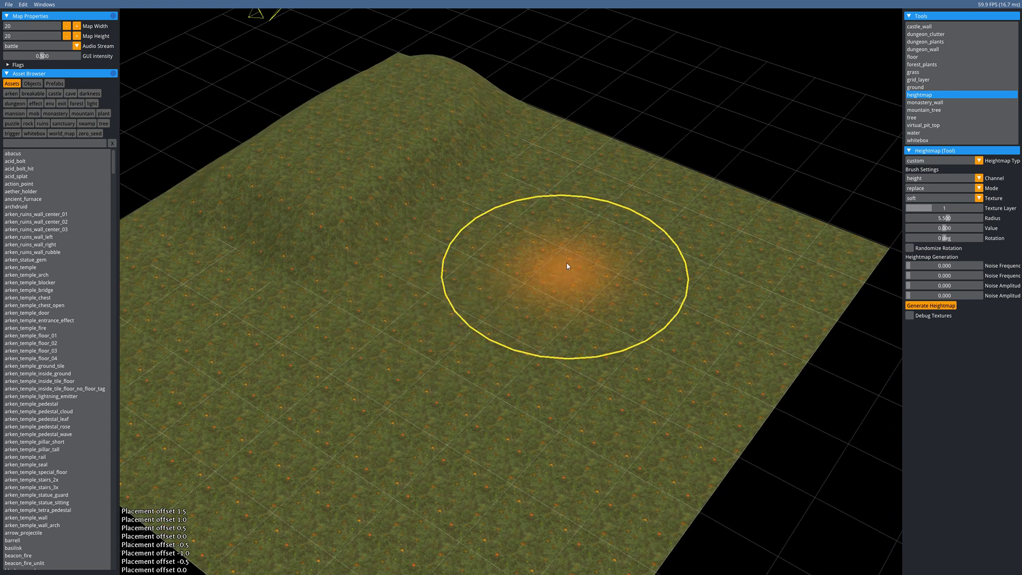
- Build up a steep peak beside the hill using add mode with value 0.500 and radius 6.000
{"action": "left_click", "coordinate": [929, 189]}
{"action": "left_click", "coordinate": [926, 200]}
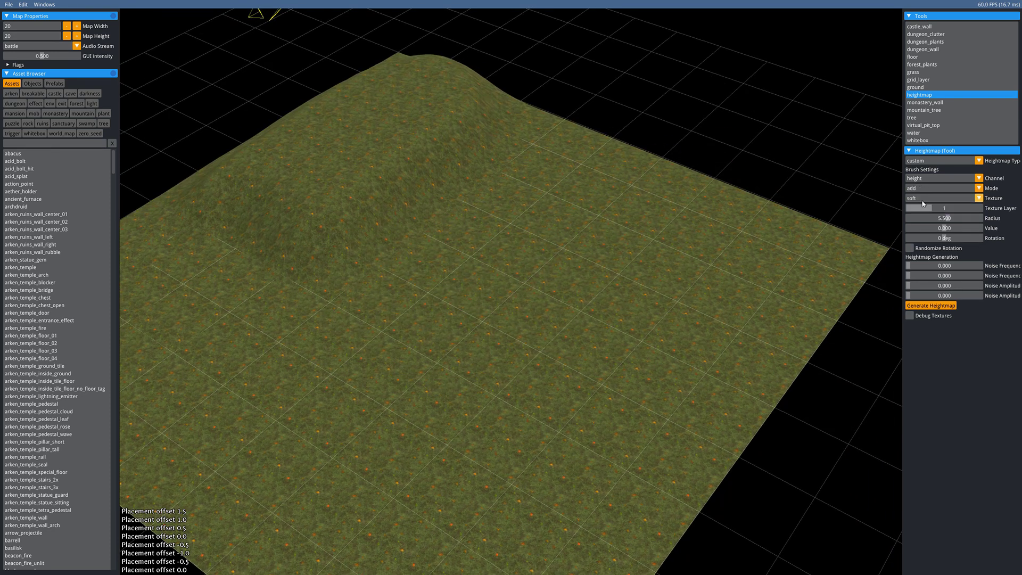
{"action": "middle_click_drag", "start_coordinate": [646, 296], "coordinate": [672, 341]}
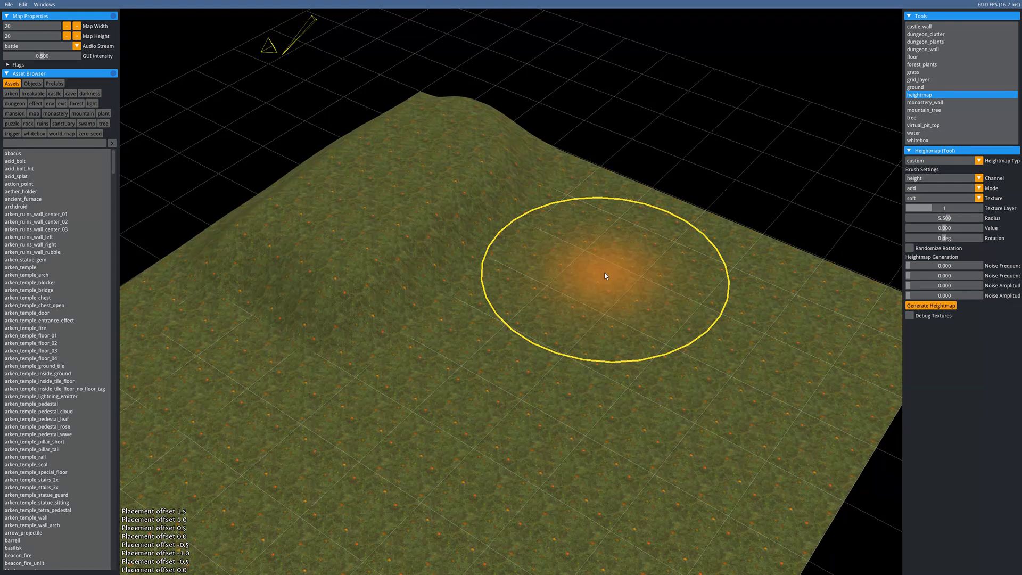
{"action": "scroll", "coordinate": [598, 284], "scroll_direction": "up", "scroll_amount": 1}
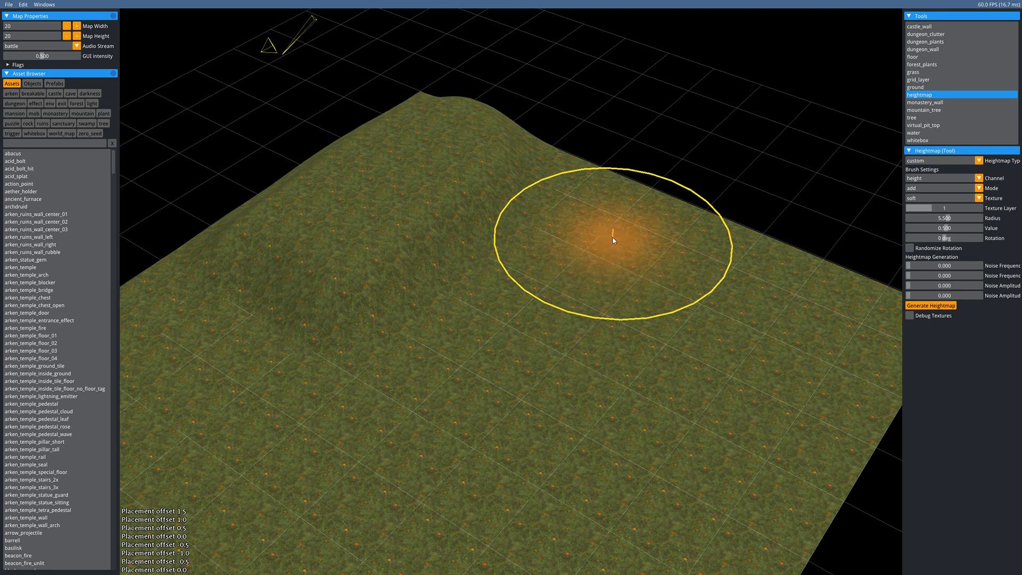
{"action": "scroll", "coordinate": [594, 288], "scroll_direction": "up", "scroll_amount": 1}
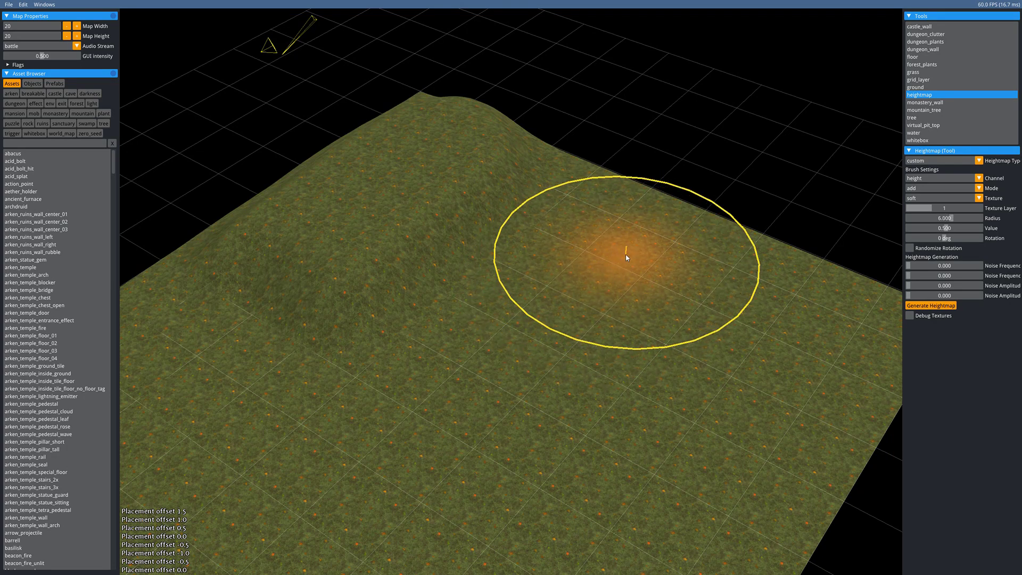
{"action": "left_click_drag", "start_coordinate": [620, 257], "coordinate": [618, 252]}
{"action": "mouse_move", "coordinate": [484, 366]}
{"action": "middle_mouse_down"}
{"action": "mouse_move", "coordinate": [478, 278]}
{"action": "mouse_move", "coordinate": [485, 285]}
{"action": "middle_mouse_up"}
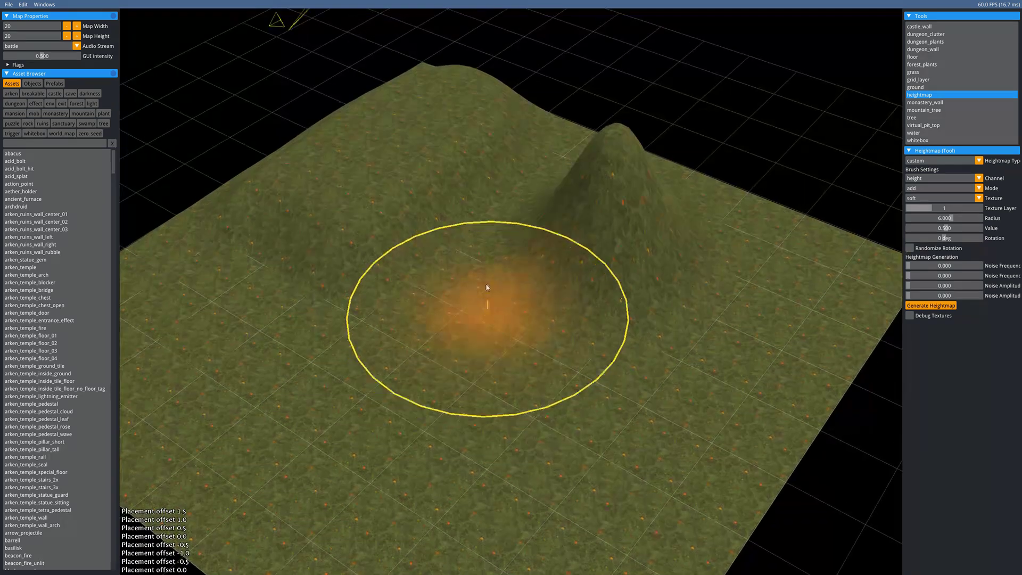
- Dig a pit in the ground in front of the peak with the add brush at value -1.000
{"action": "scroll", "coordinate": [433, 180], "scroll_direction": "down", "scroll_amount": 1}
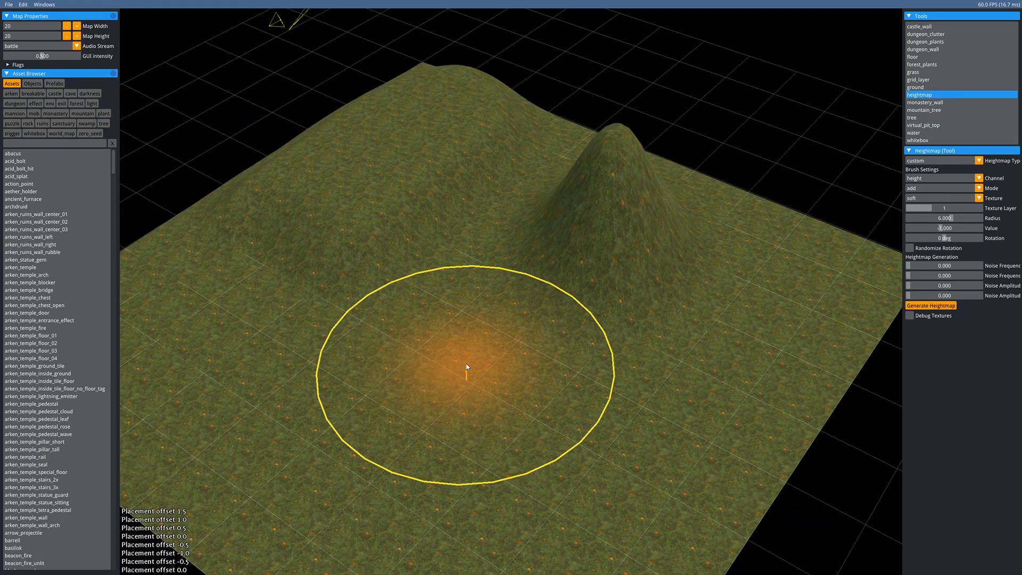
{"action": "left_click_drag", "start_coordinate": [468, 429], "coordinate": [467, 429]}
{"action": "key", "text": "a"}
{"action": "key", "text": "s"}
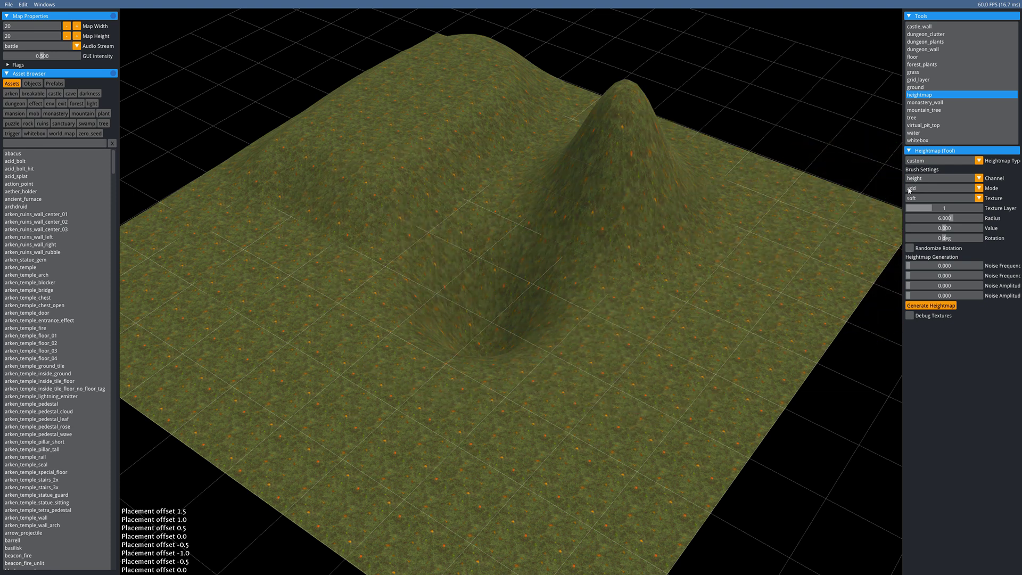
- Level the pit and the steep peak using replace mode with value 0.000, leaving the far left hill untouched
{"action": "left_click", "coordinate": [924, 189]}
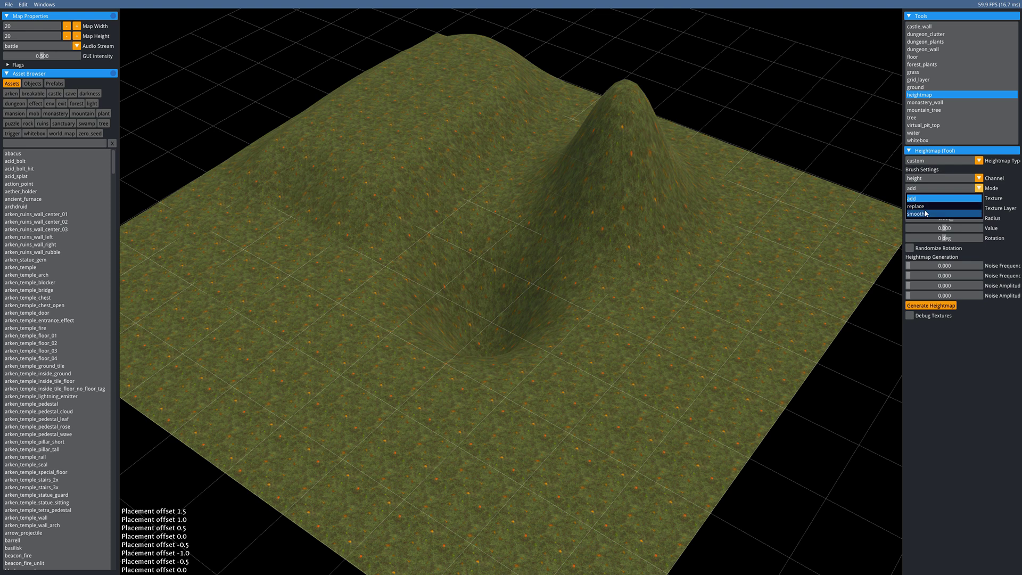
{"action": "left_click", "coordinate": [916, 206]}
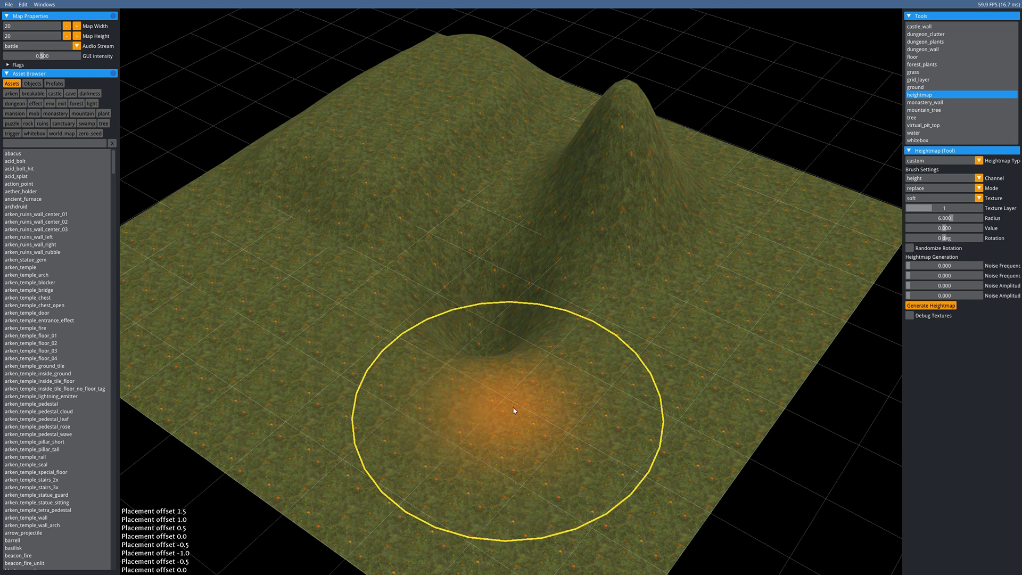
{"action": "mouse_move", "coordinate": [515, 411]}
{"action": "left_mouse_down"}
{"action": "mouse_move", "coordinate": [441, 337]}
{"action": "mouse_move", "coordinate": [506, 353]}
{"action": "mouse_move", "coordinate": [601, 165]}
{"action": "mouse_move", "coordinate": [627, 144]}
{"action": "mouse_move", "coordinate": [593, 164]}
{"action": "mouse_move", "coordinate": [622, 157]}
{"action": "mouse_move", "coordinate": [589, 215]}
{"action": "mouse_move", "coordinate": [632, 141]}
{"action": "mouse_move", "coordinate": [575, 206]}
{"action": "mouse_move", "coordinate": [513, 305]}
{"action": "mouse_move", "coordinate": [483, 283]}
{"action": "left_mouse_up"}
{"action": "middle_click_drag", "start_coordinate": [505, 263], "coordinate": [496, 354]}
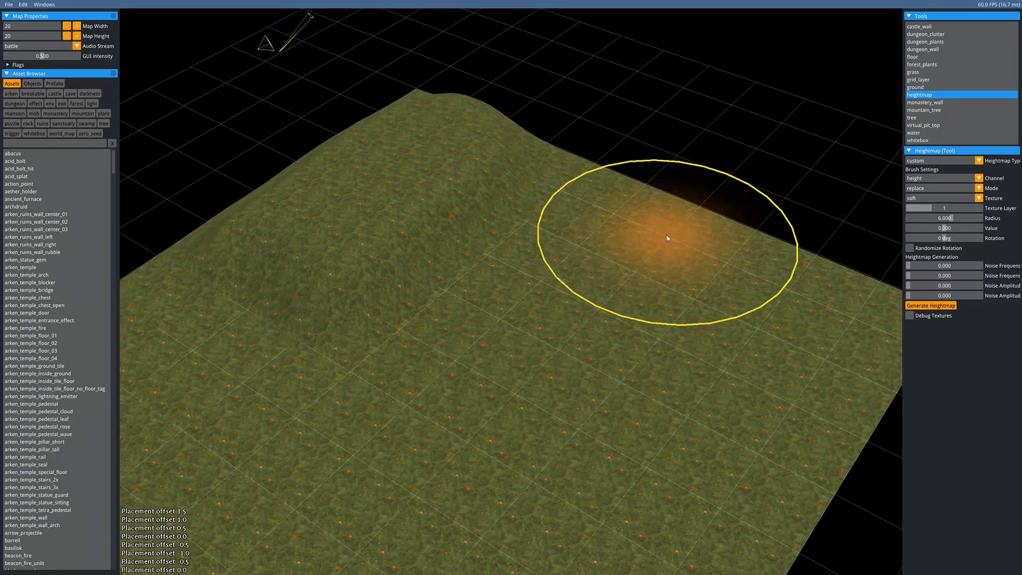
- Paint a long ridge across the middle of the ground with the bell brush texture, radius 4.500 and value 3.500
{"action": "left_click", "coordinate": [925, 200]}
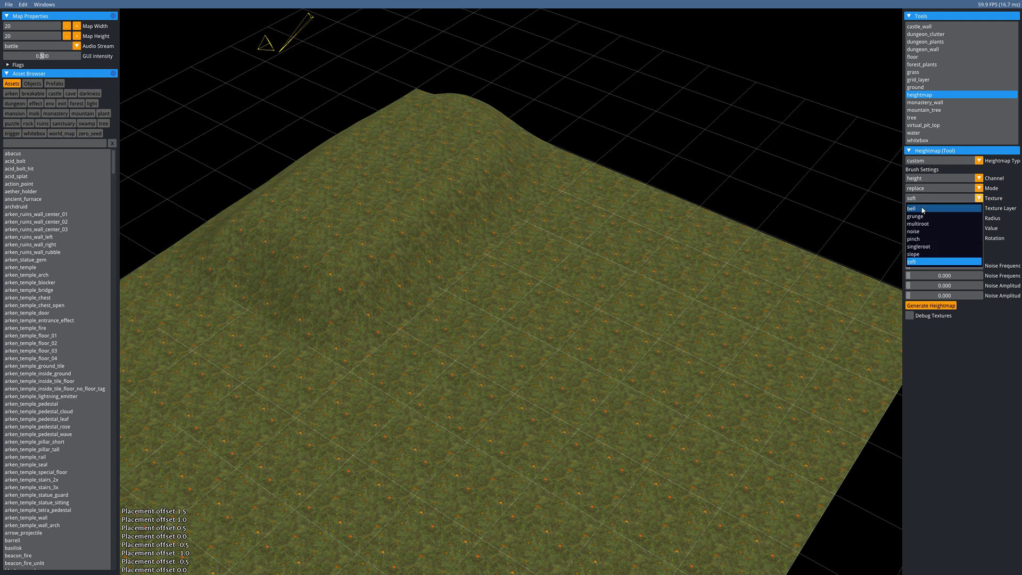
{"action": "left_click", "coordinate": [922, 209]}
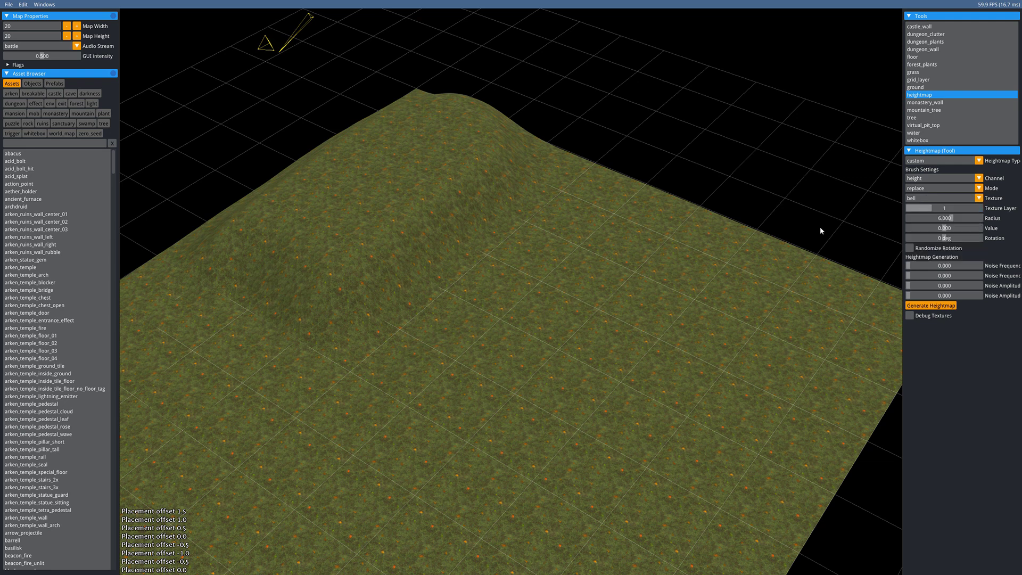
{"action": "left_click", "coordinate": [638, 245]}
{"action": "scroll", "coordinate": [656, 292], "scroll_direction": "up", "scroll_amount": 7, "text": "shift"}
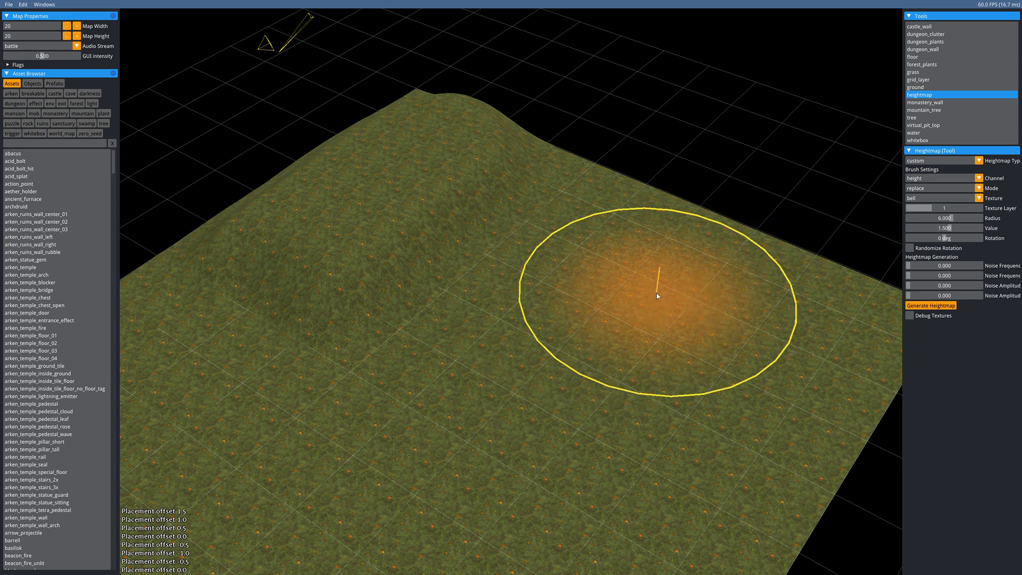
{"action": "scroll", "coordinate": [655, 290], "scroll_direction": "down", "scroll_amount": 3, "text": "ctrl"}
{"action": "mouse_move", "coordinate": [643, 259]}
{"action": "left_mouse_down"}
{"action": "mouse_move", "coordinate": [624, 248]}
{"action": "mouse_move", "coordinate": [532, 339]}
{"action": "mouse_move", "coordinate": [436, 410]}
{"action": "left_mouse_up"}
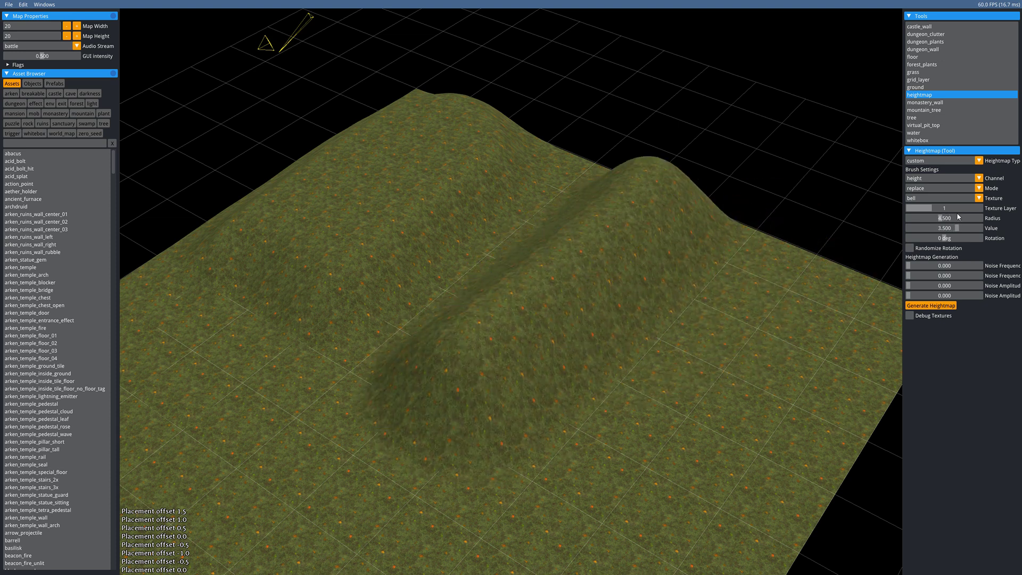
- Paint a second ridge with the soft brush texture alongside the bell-textured ridge, nearer the ground's right edge
{"action": "left_click", "coordinate": [926, 198]}
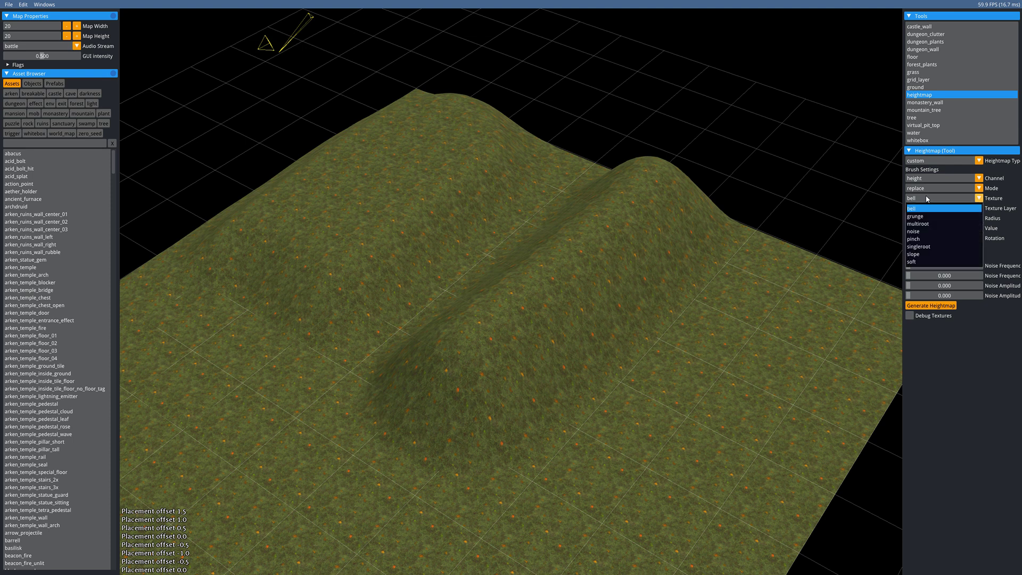
{"action": "left_click", "coordinate": [920, 263]}
{"action": "middle_click_drag", "start_coordinate": [734, 306], "coordinate": [712, 248]}
{"action": "mouse_move", "coordinate": [776, 227]}
{"action": "left_mouse_down"}
{"action": "mouse_move", "coordinate": [619, 384]}
{"action": "mouse_move", "coordinate": [534, 242]}
{"action": "mouse_move", "coordinate": [598, 145]}
{"action": "left_mouse_up"}
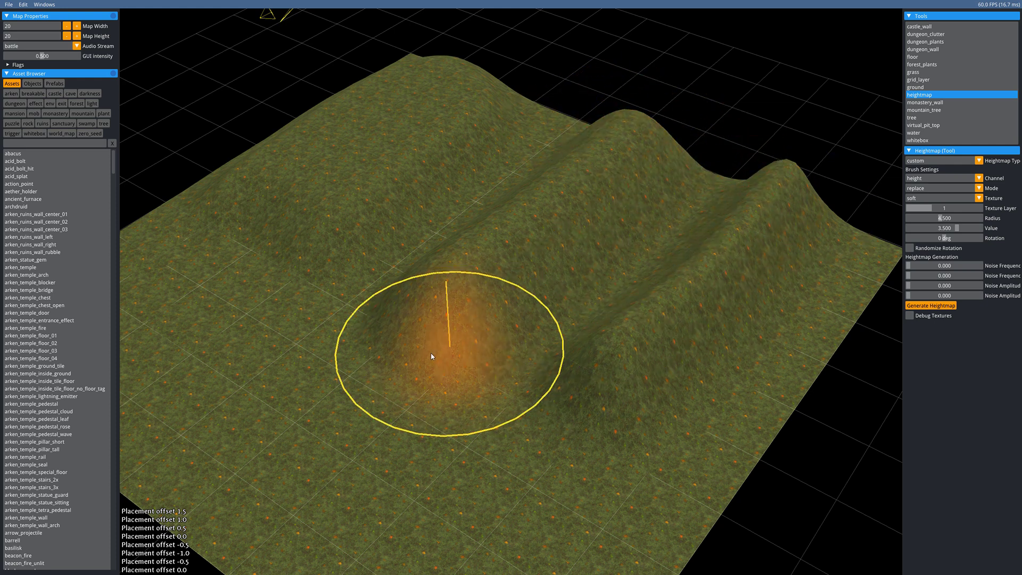
- Level both painted ridges with the soft brush in replace mode, using radius 5.500 and value 0.000
{"action": "middle_click_drag", "start_coordinate": [432, 352], "coordinate": [516, 393]}
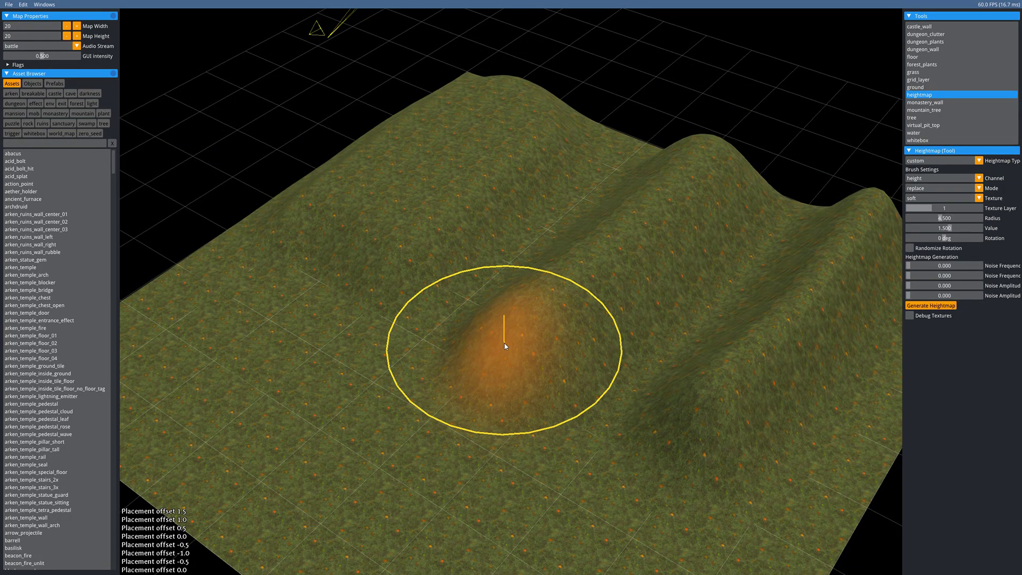
{"action": "scroll", "coordinate": [436, 394], "scroll_direction": "up", "scroll_amount": 2}
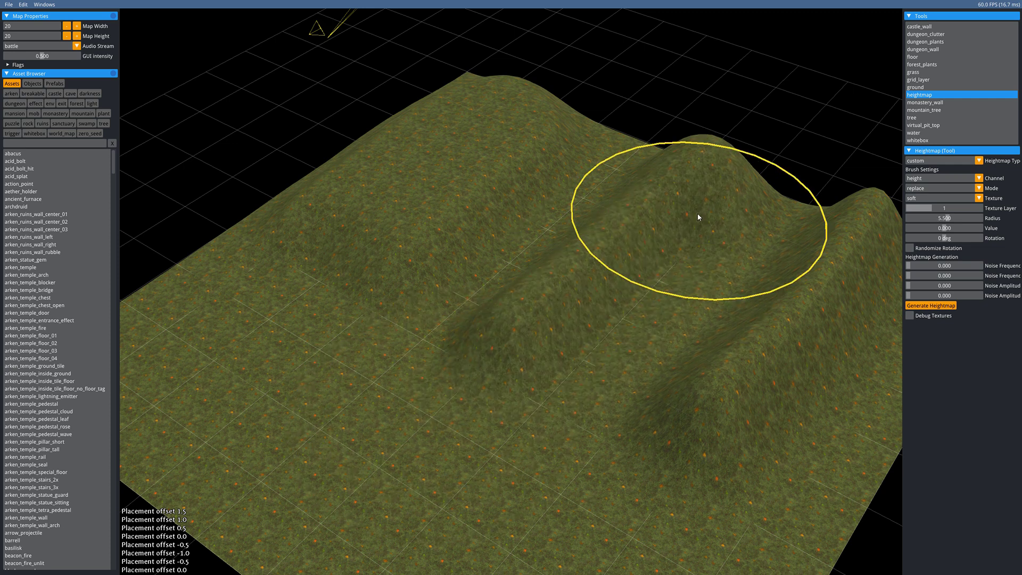
{"action": "mouse_move", "coordinate": [520, 352]}
{"action": "left_mouse_down"}
{"action": "mouse_move", "coordinate": [662, 192]}
{"action": "mouse_move", "coordinate": [478, 369]}
{"action": "mouse_move", "coordinate": [746, 199]}
{"action": "mouse_move", "coordinate": [625, 220]}
{"action": "mouse_move", "coordinate": [725, 216]}
{"action": "mouse_move", "coordinate": [684, 178]}
{"action": "mouse_move", "coordinate": [695, 180]}
{"action": "mouse_move", "coordinate": [617, 399]}
{"action": "left_mouse_up"}
{"action": "middle_click_drag", "start_coordinate": [600, 430], "coordinate": [438, 320]}
{"action": "mouse_move", "coordinate": [531, 428]}
{"action": "left_mouse_down"}
{"action": "mouse_move", "coordinate": [707, 228]}
{"action": "mouse_move", "coordinate": [573, 340]}
{"action": "mouse_move", "coordinate": [642, 295]}
{"action": "left_mouse_up"}
{"action": "mouse_move", "coordinate": [736, 230]}
{"action": "left_mouse_down"}
{"action": "mouse_move", "coordinate": [705, 213]}
{"action": "mouse_move", "coordinate": [641, 203]}
{"action": "mouse_move", "coordinate": [752, 189]}
{"action": "mouse_move", "coordinate": [564, 378]}
{"action": "mouse_move", "coordinate": [535, 298]}
{"action": "mouse_move", "coordinate": [565, 283]}
{"action": "mouse_move", "coordinate": [554, 250]}
{"action": "mouse_move", "coordinate": [513, 224]}
{"action": "mouse_move", "coordinate": [550, 221]}
{"action": "left_mouse_up"}
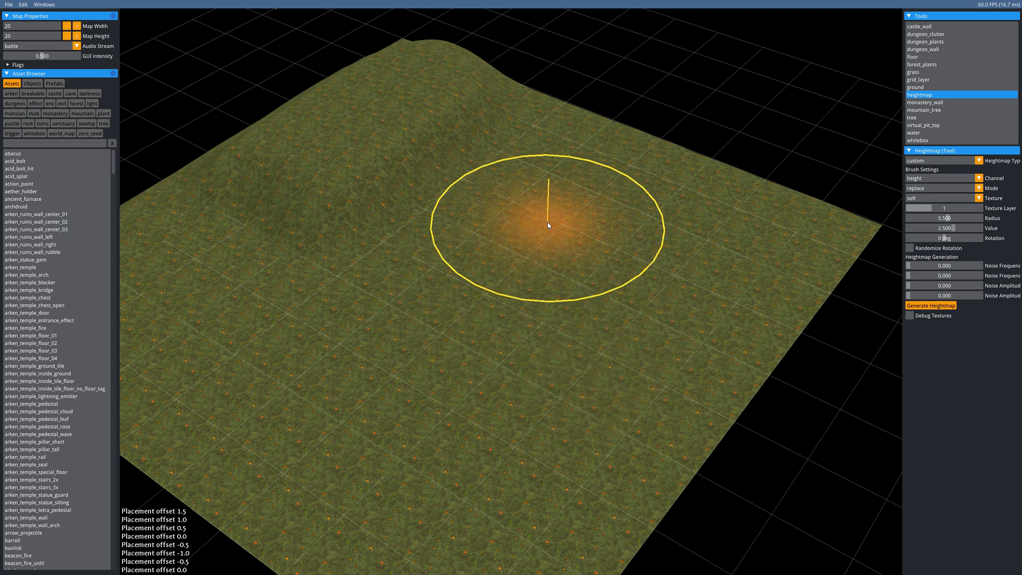
- Try a soft hill on the levelled ground beside the remaining hill with radius 6.000 and value 2.500, undoing the stamp
{"action": "scroll", "coordinate": [550, 221], "scroll_direction": "up", "scroll_amount": 1}
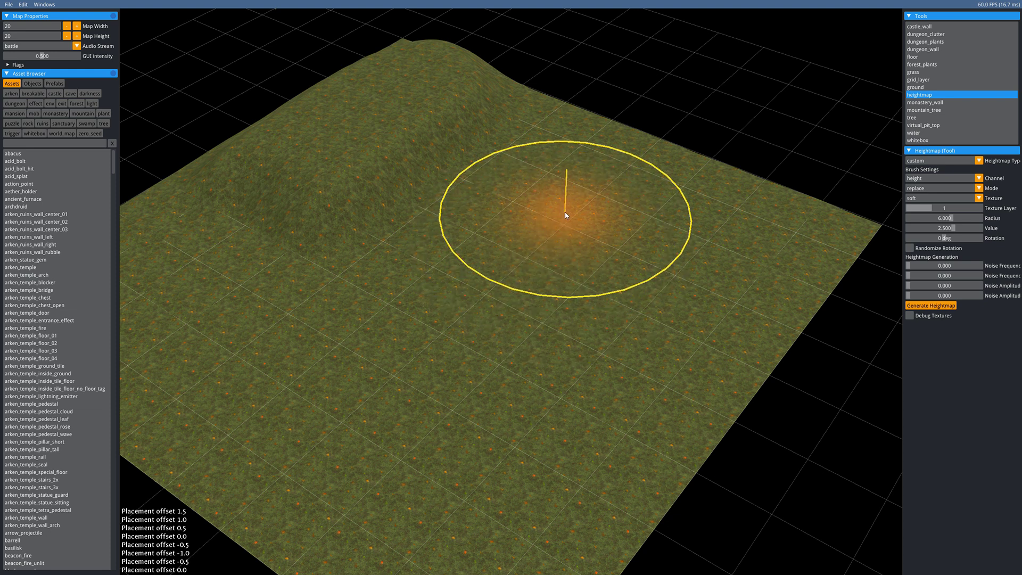
{"action": "left_click", "coordinate": [566, 215]}
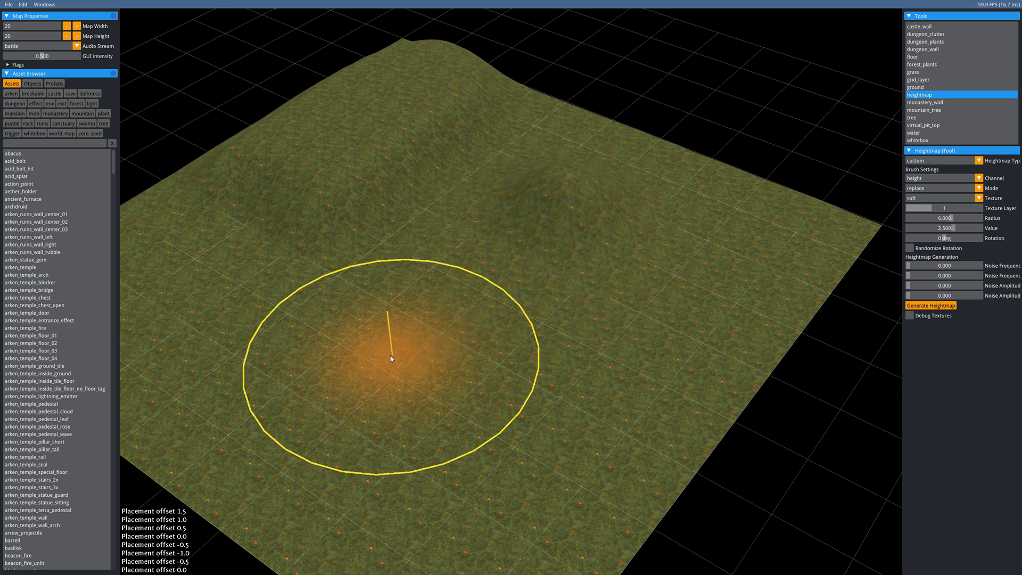
{"action": "key", "text": "ctrl+z"}
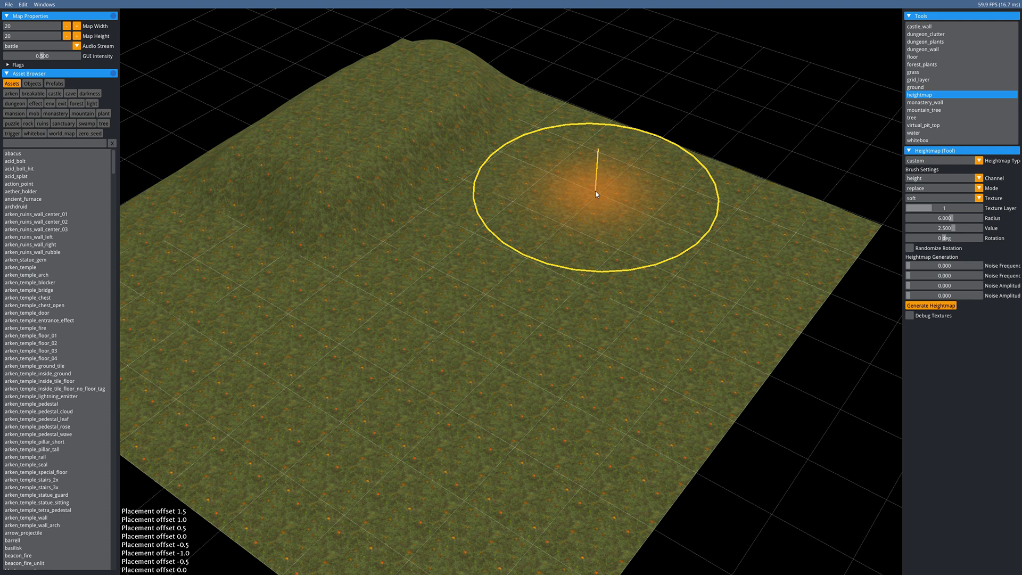
- Stamp two separate soft hills on the levelled ground with radius 6.000 and value 2.500
{"action": "mouse_move", "coordinate": [609, 192]}
{"action": "middle_mouse_down"}
{"action": "mouse_move", "coordinate": [588, 231]}
{"action": "mouse_move", "coordinate": [595, 205]}
{"action": "middle_mouse_up"}
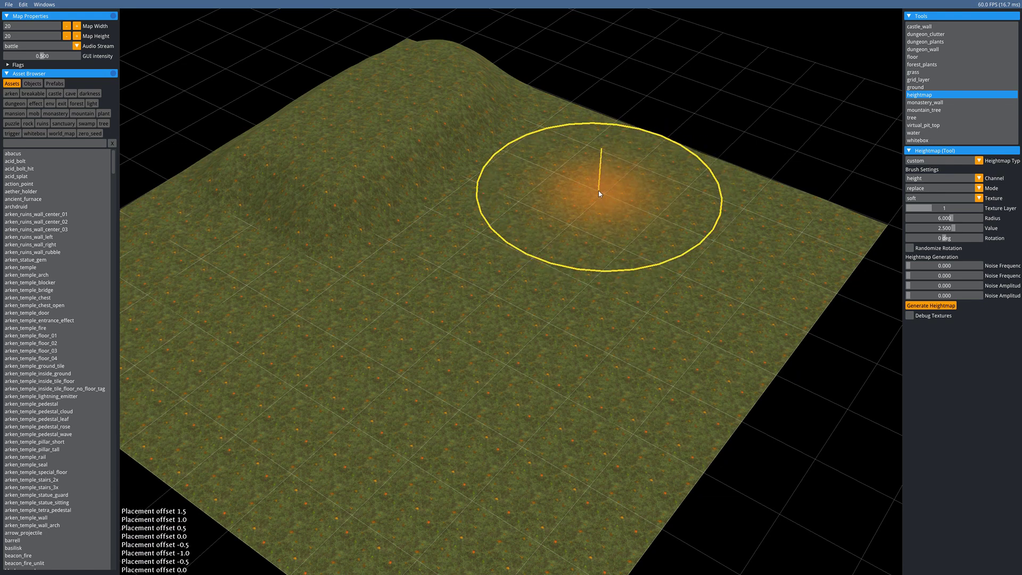
{"action": "left_click", "coordinate": [598, 192]}
{"action": "left_click", "coordinate": [467, 322]}
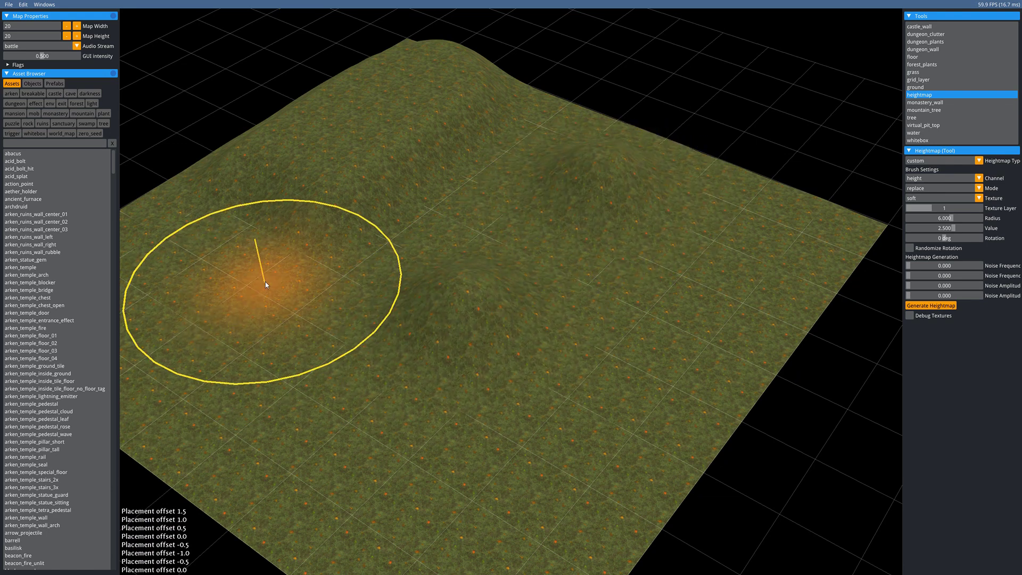
- Step back and forth through undo and redo of the two hill stamps, ending with both undone
{"action": "middle_click_drag", "start_coordinate": [265, 282], "coordinate": [348, 292]}
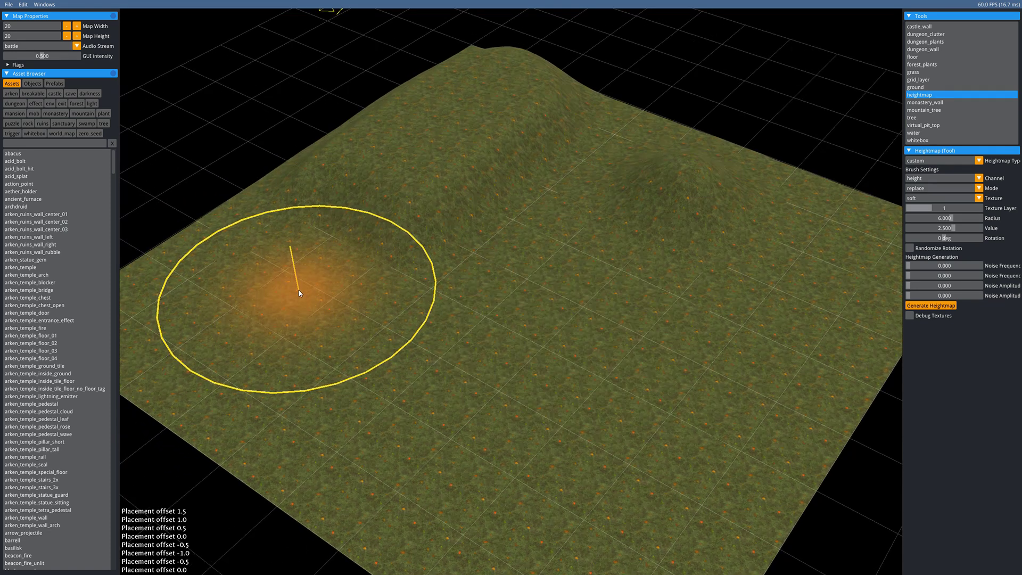
{"action": "key", "text": "ctrl+y"}
{"action": "key", "text": "ctrl+z"}
{"action": "key", "text": "ctrl+y"}
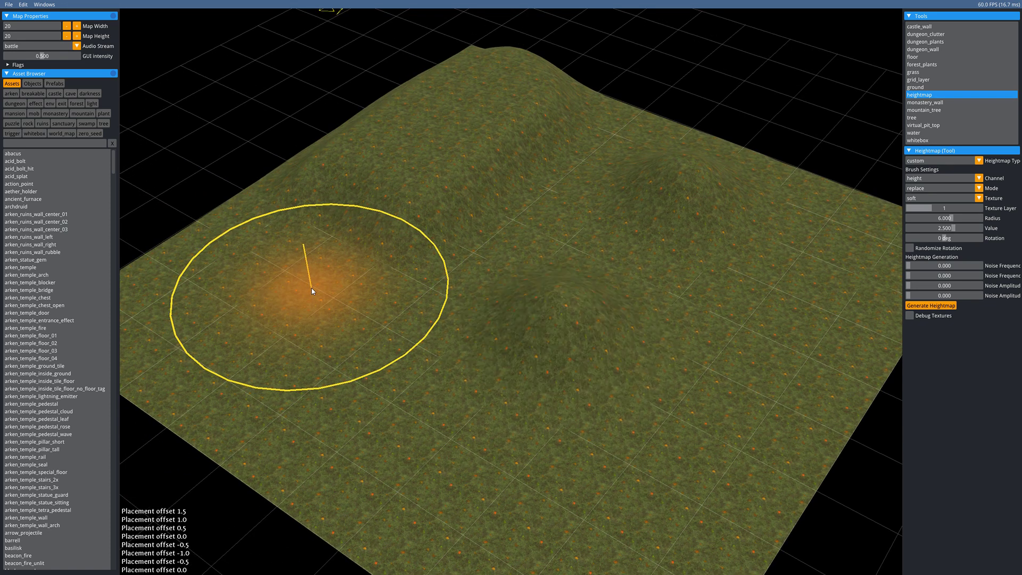
{"action": "key", "text": "ctrl+z"}
{"action": "middle_click_drag", "start_coordinate": [593, 256], "coordinate": [502, 311]}
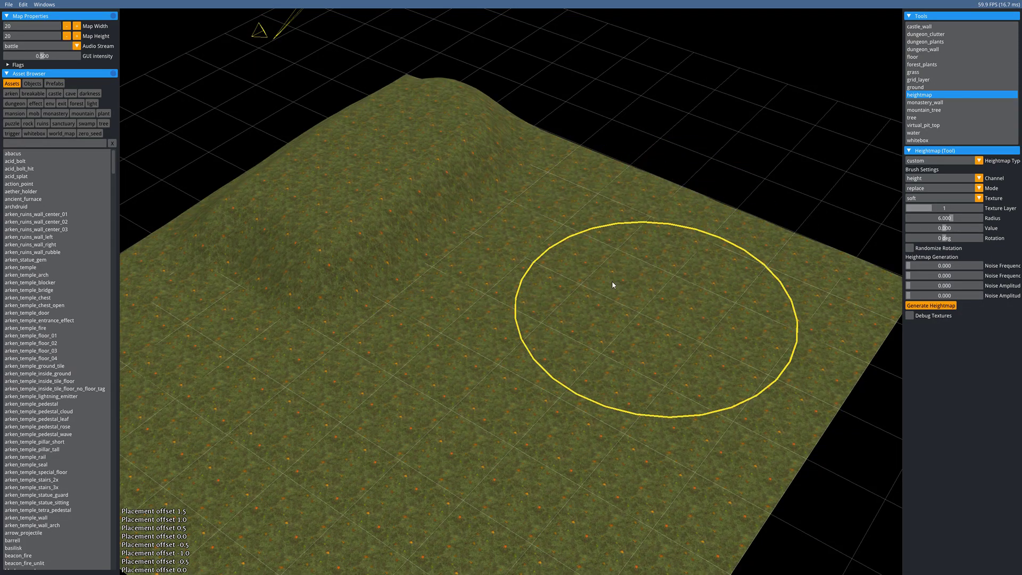
- Choose the grunge brush texture, enlarge the radius to 10.500 and paint value 0.000 across the middle and the hill's foot
{"action": "middle_click_drag", "start_coordinate": [524, 326], "coordinate": [507, 233]}
{"action": "left_click", "coordinate": [914, 198]}
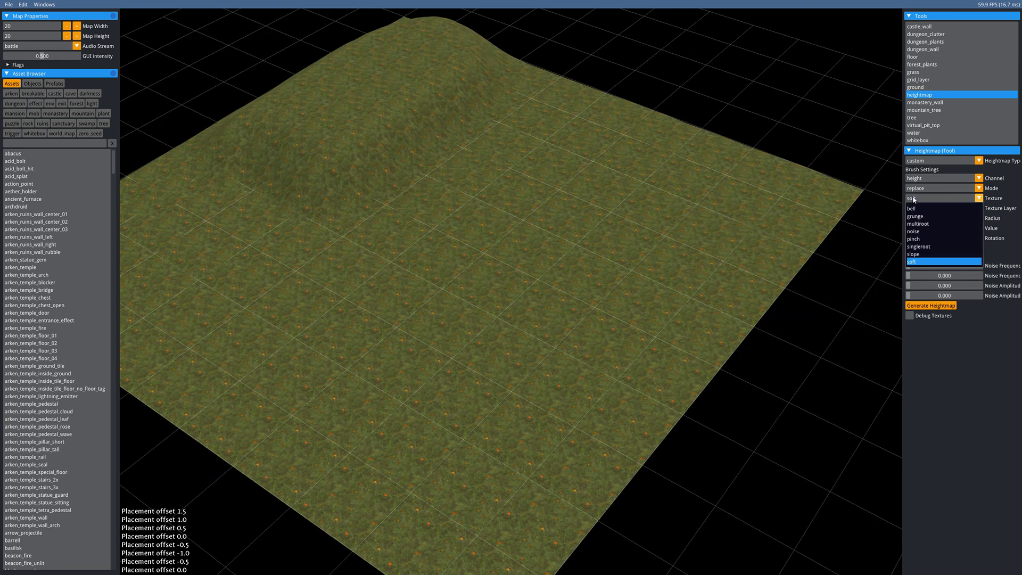
{"action": "left_click", "coordinate": [934, 216]}
{"action": "scroll", "coordinate": [512, 231], "scroll_direction": "up", "scroll_amount": 6}
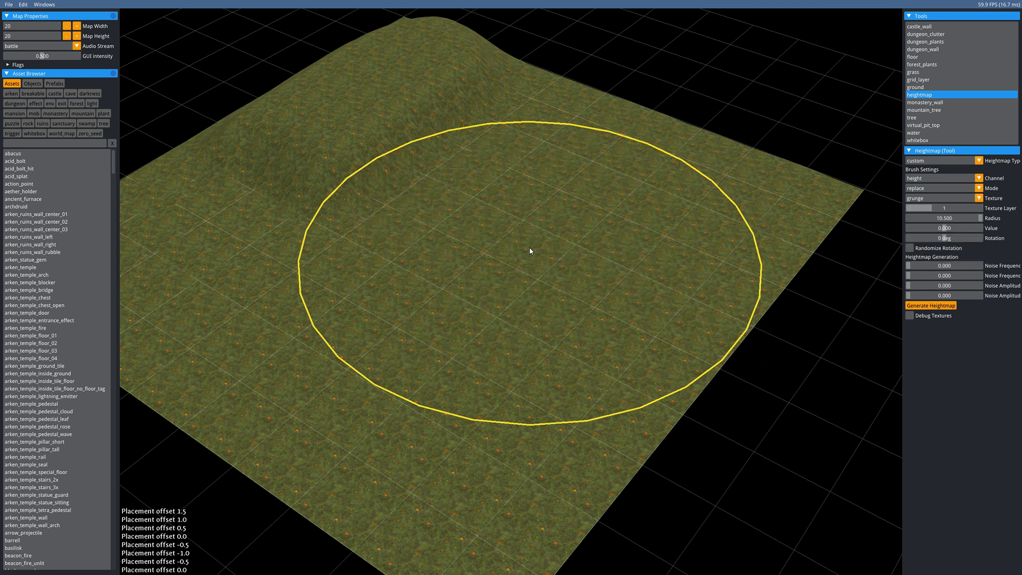
{"action": "mouse_move", "coordinate": [529, 251]}
{"action": "left_mouse_down"}
{"action": "mouse_move", "coordinate": [397, 373]}
{"action": "mouse_move", "coordinate": [510, 258]}
{"action": "mouse_move", "coordinate": [507, 276]}
{"action": "mouse_move", "coordinate": [471, 285]}
{"action": "left_mouse_up"}
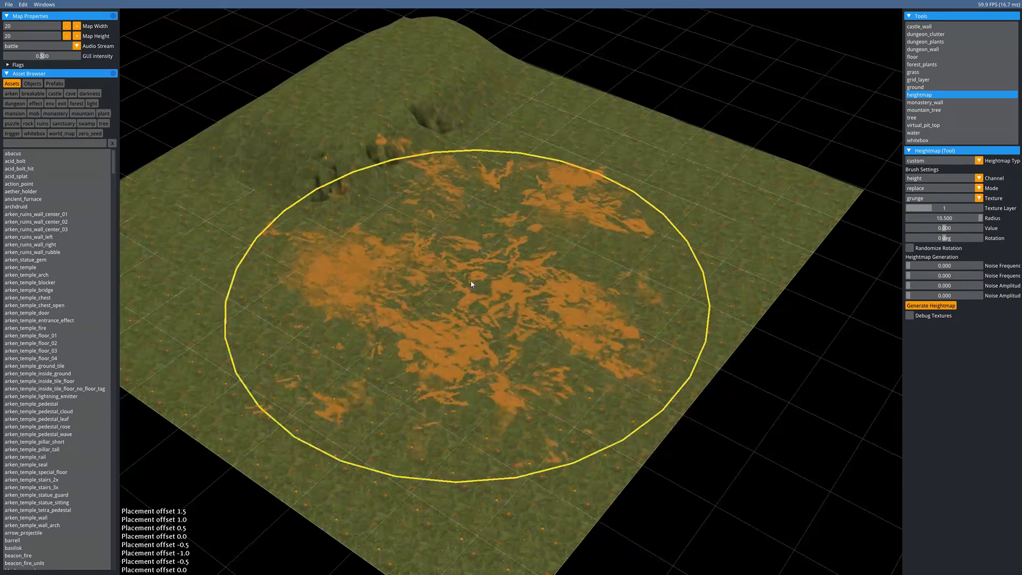
- Raise the brush value to 1.500 and stamp jagged grunge bumps over the flat ground beside the hill
{"action": "scroll", "coordinate": [519, 301], "scroll_direction": "up", "scroll_amount": 1, "text": "shift"}
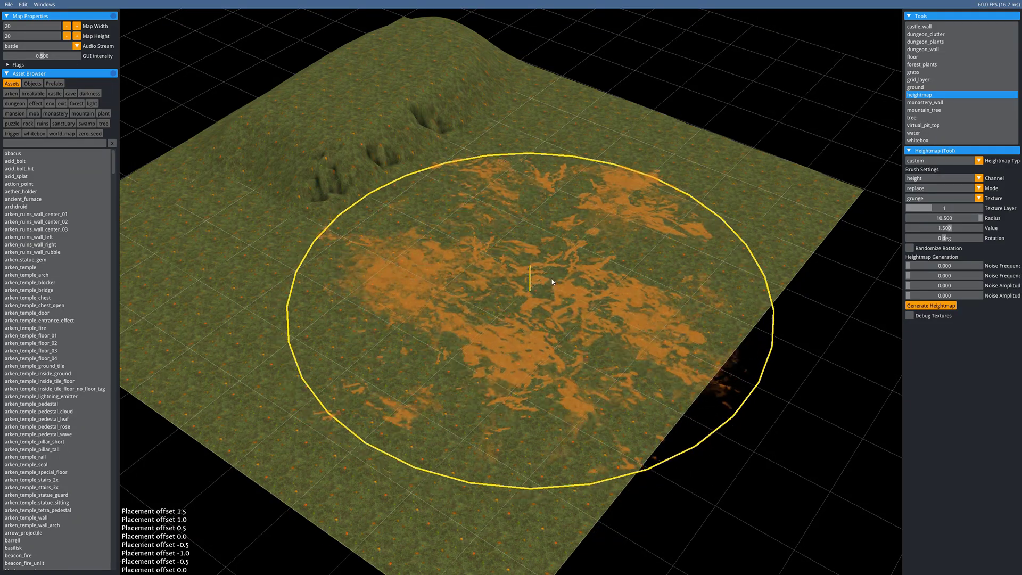
{"action": "left_click", "coordinate": [565, 279]}
{"action": "mouse_move", "coordinate": [368, 347]}
{"action": "middle_mouse_down"}
{"action": "mouse_move", "coordinate": [526, 335]}
{"action": "mouse_move", "coordinate": [547, 366]}
{"action": "middle_mouse_up"}
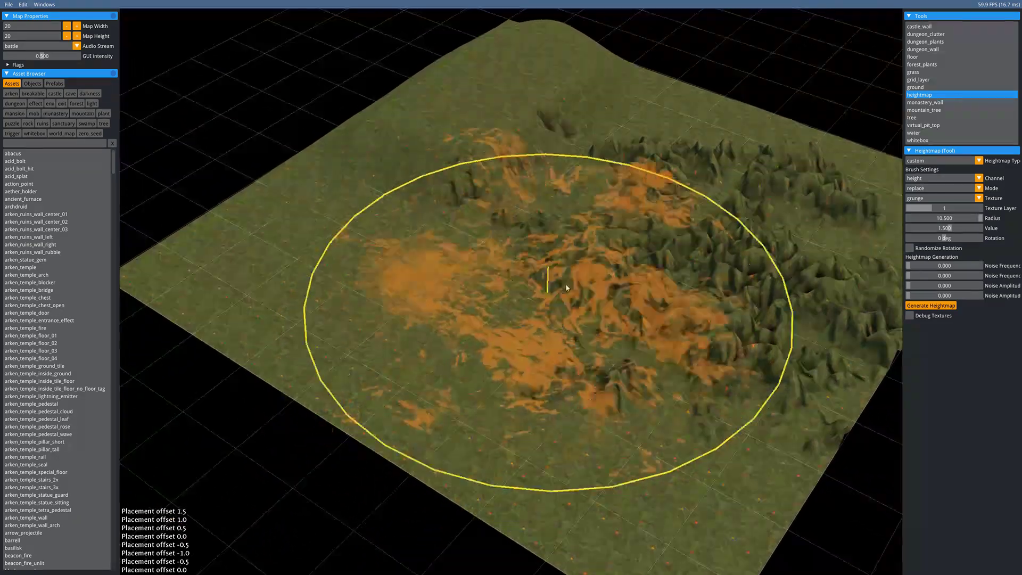
- Smooth the jagged grunge bumps across the flat ground and check the available brush modes
{"action": "mouse_move", "coordinate": [710, 308]}
{"action": "left_mouse_down", "text": "shift"}
{"action": "mouse_move", "coordinate": [594, 265]}
{"action": "mouse_move", "coordinate": [881, 328]}
{"action": "mouse_move", "coordinate": [663, 166]}
{"action": "mouse_move", "coordinate": [511, 132]}
{"action": "mouse_move", "coordinate": [776, 303]}
{"action": "mouse_move", "coordinate": [740, 384]}
{"action": "left_mouse_up", "text": "shift"}
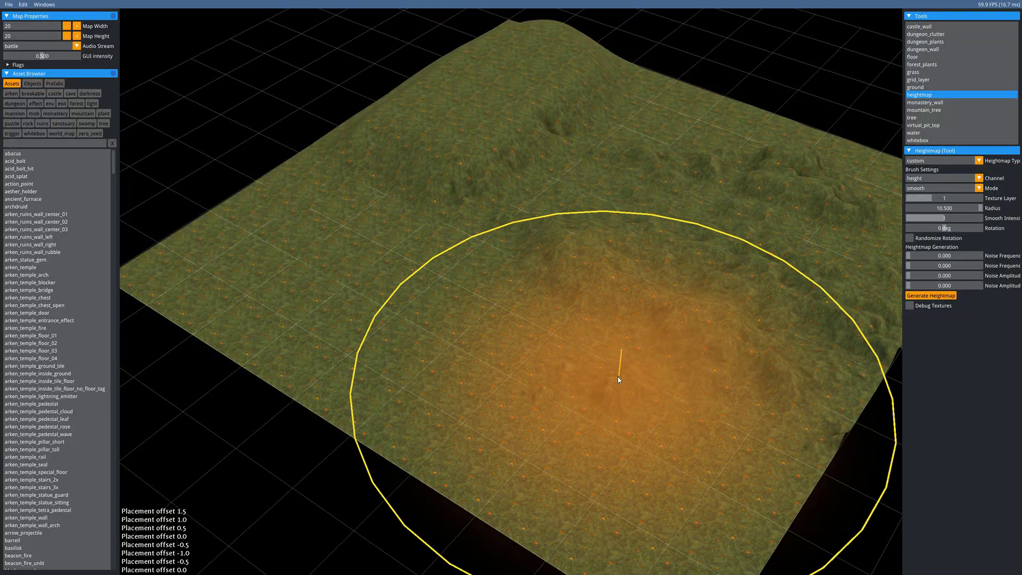
{"action": "middle_click_drag", "start_coordinate": [574, 234], "coordinate": [435, 283]}
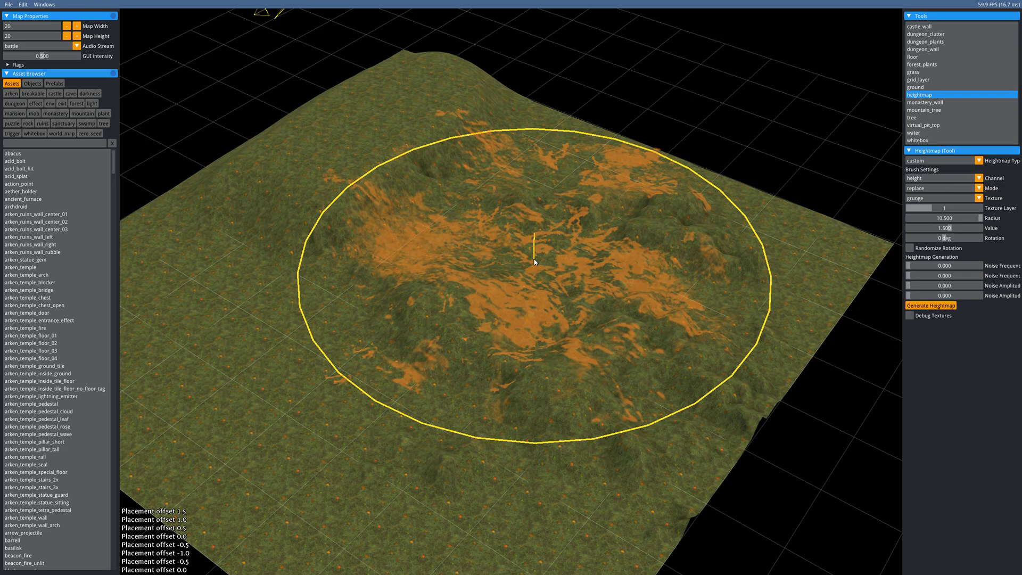
{"action": "key", "text": "shift"}
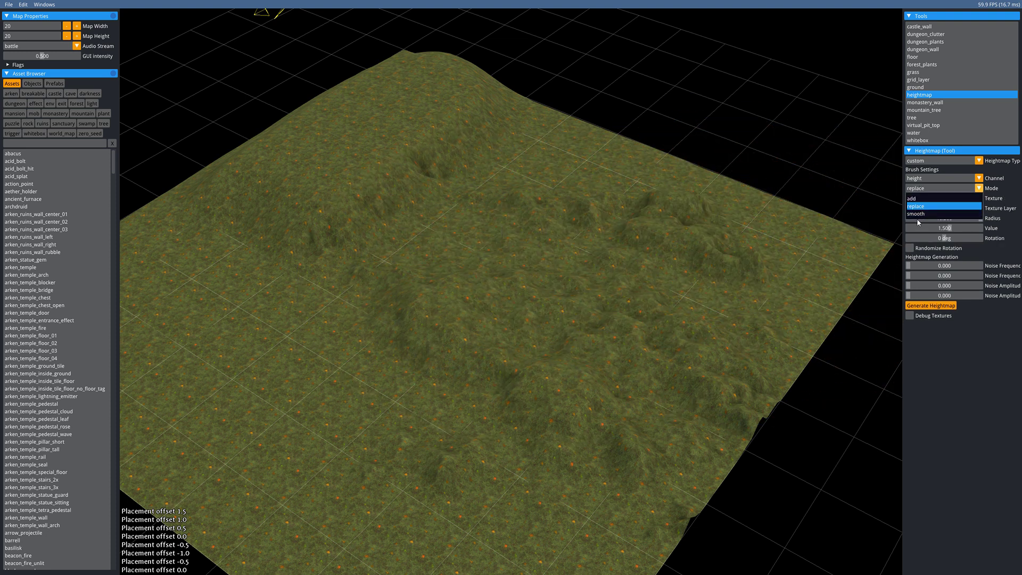
{"action": "left_click", "coordinate": [913, 188]}
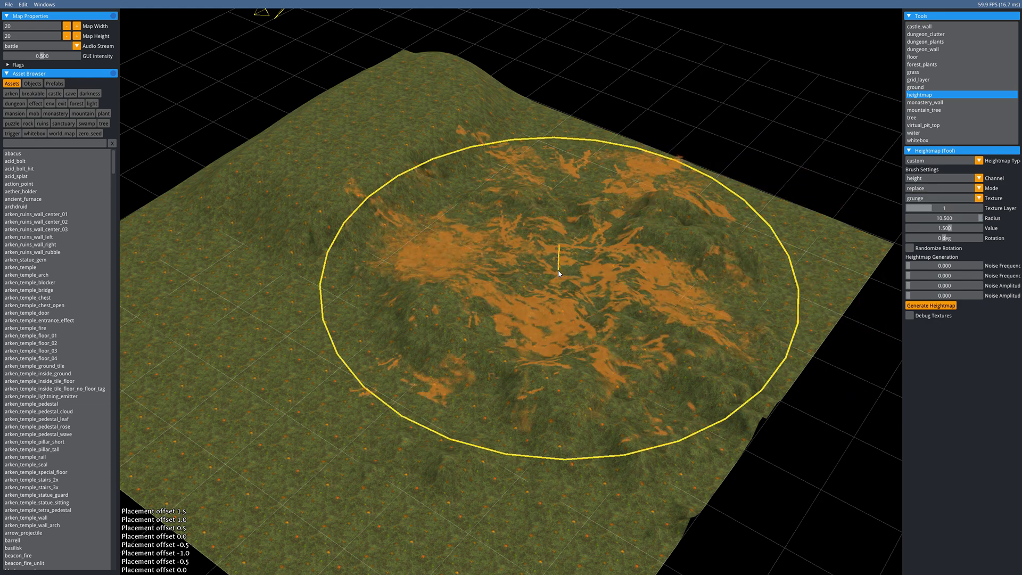
- Stamp more grunge bumps with radius 8.500 and value 1.500 near the left side and back edge, smoothing between stamps
{"action": "scroll", "coordinate": [404, 277], "scroll_direction": "down", "scroll_amount": 3}
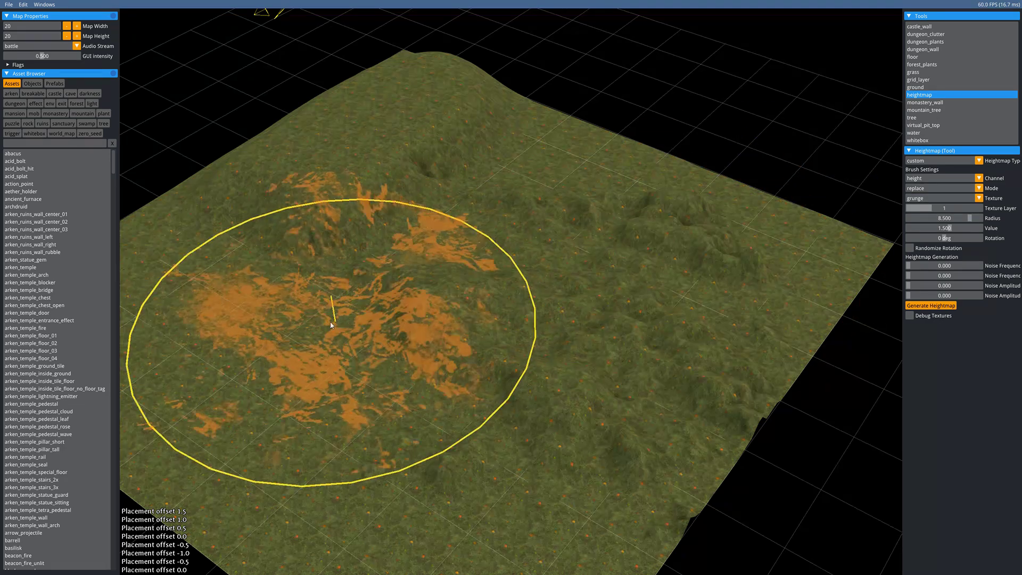
{"action": "left_click", "coordinate": [332, 313]}
{"action": "left_click_drag", "start_coordinate": [367, 215], "coordinate": [287, 347], "text": "shift"}
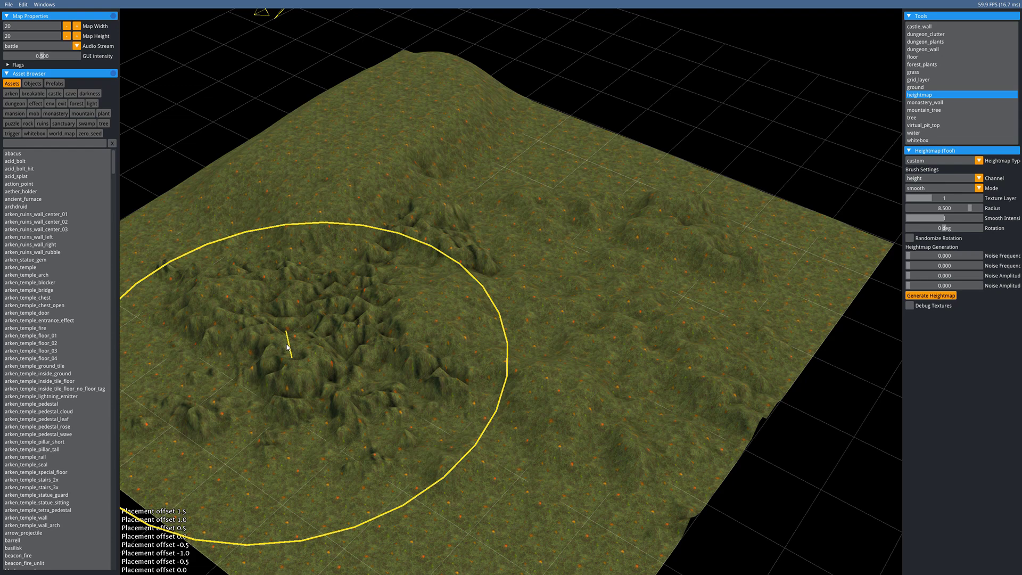
{"action": "left_click", "coordinate": [500, 180]}
{"action": "mouse_move", "coordinate": [545, 184]}
{"action": "left_mouse_down", "text": "shift"}
{"action": "mouse_move", "coordinate": [536, 158]}
{"action": "mouse_move", "coordinate": [527, 185]}
{"action": "mouse_move", "coordinate": [553, 172]}
{"action": "left_mouse_up", "text": "shift"}
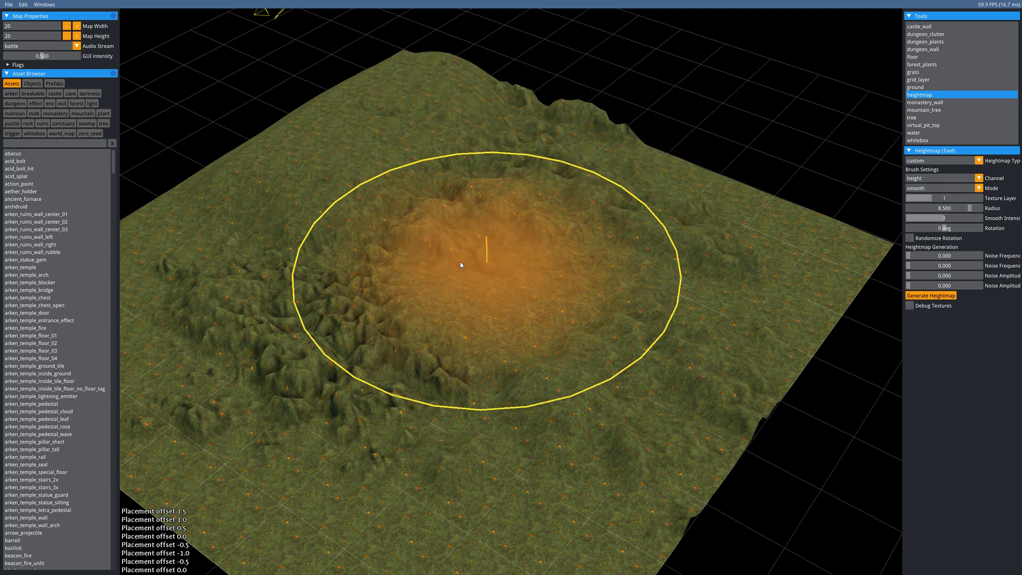
- Smooth the remaining sharp bumps on the ground's left side and along its back edge with radius 8.500
{"action": "middle_click_drag", "start_coordinate": [448, 379], "coordinate": [609, 295]}
{"action": "mouse_move", "coordinate": [436, 301]}
{"action": "left_mouse_down", "text": "shift"}
{"action": "mouse_move", "coordinate": [484, 301]}
{"action": "mouse_move", "coordinate": [397, 246]}
{"action": "left_mouse_up", "text": "shift"}
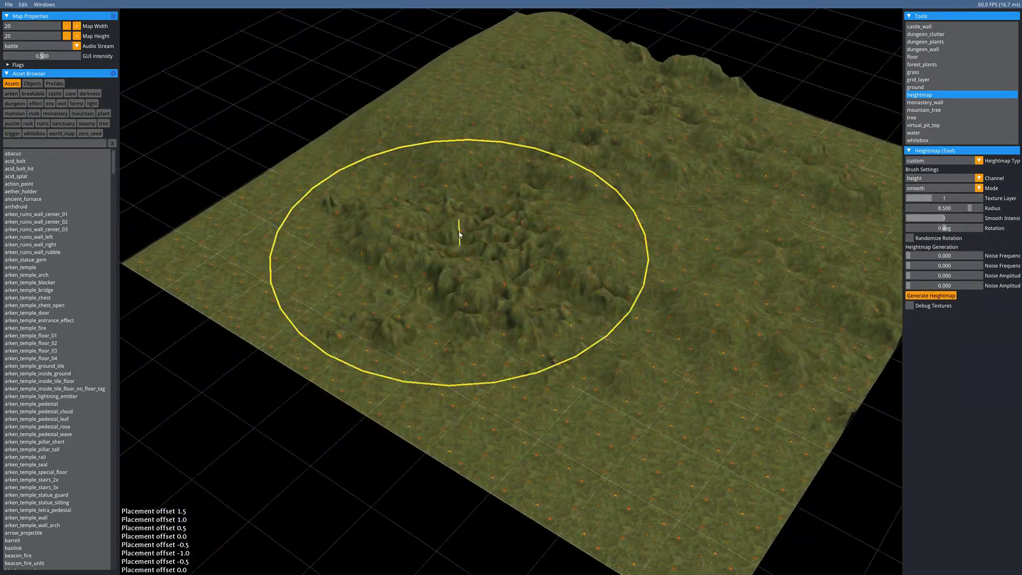
{"action": "mouse_move", "coordinate": [531, 303]}
{"action": "middle_mouse_down"}
{"action": "mouse_move", "coordinate": [636, 269]}
{"action": "mouse_move", "coordinate": [568, 269]}
{"action": "middle_mouse_up"}
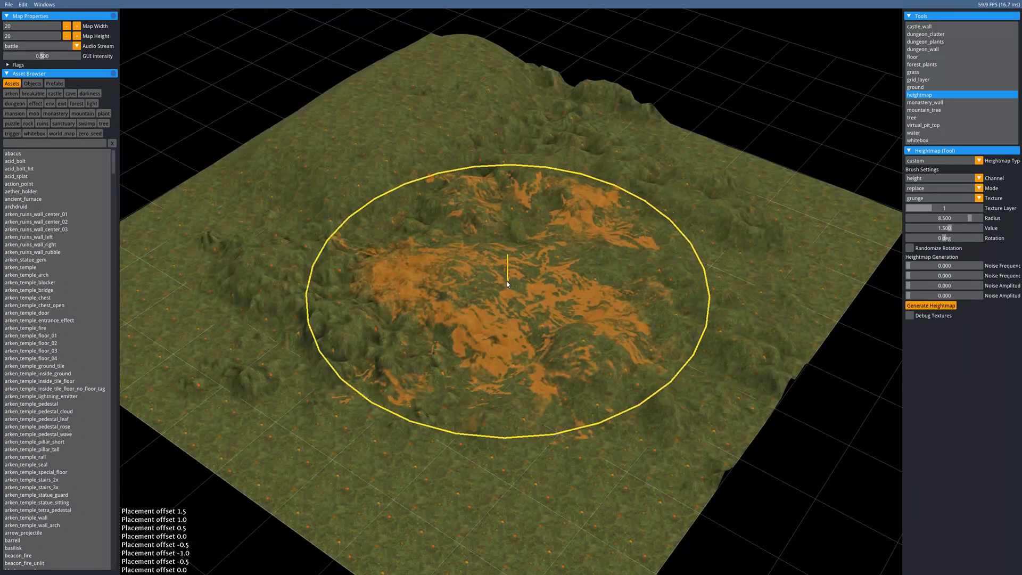
{"action": "key", "text": "shift"}
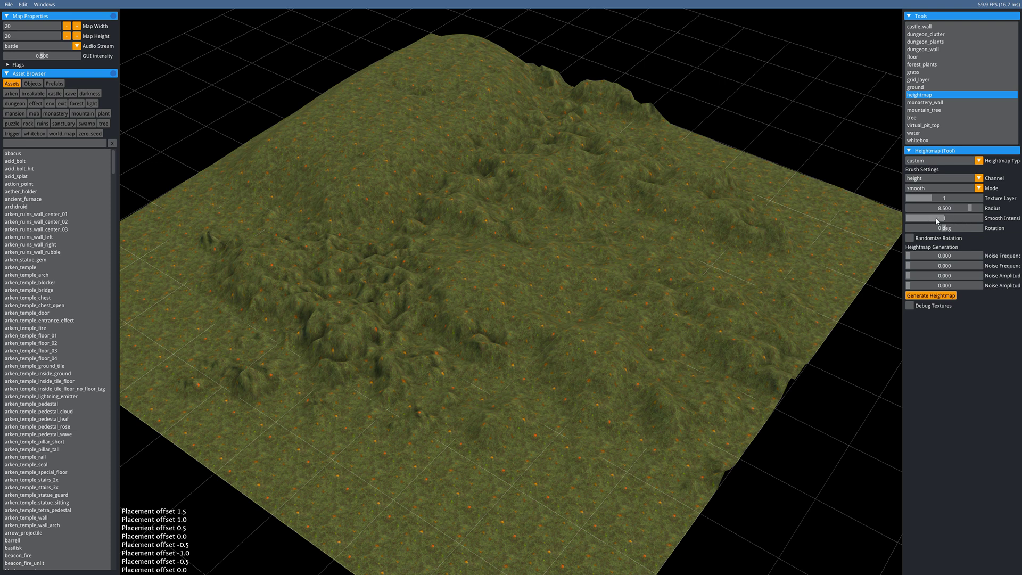
{"action": "mouse_move", "coordinate": [527, 314]}
{"action": "left_mouse_down"}
{"action": "mouse_move", "coordinate": [426, 296]}
{"action": "mouse_move", "coordinate": [352, 311]}
{"action": "left_mouse_up"}
{"action": "left_click", "coordinate": [608, 112]}
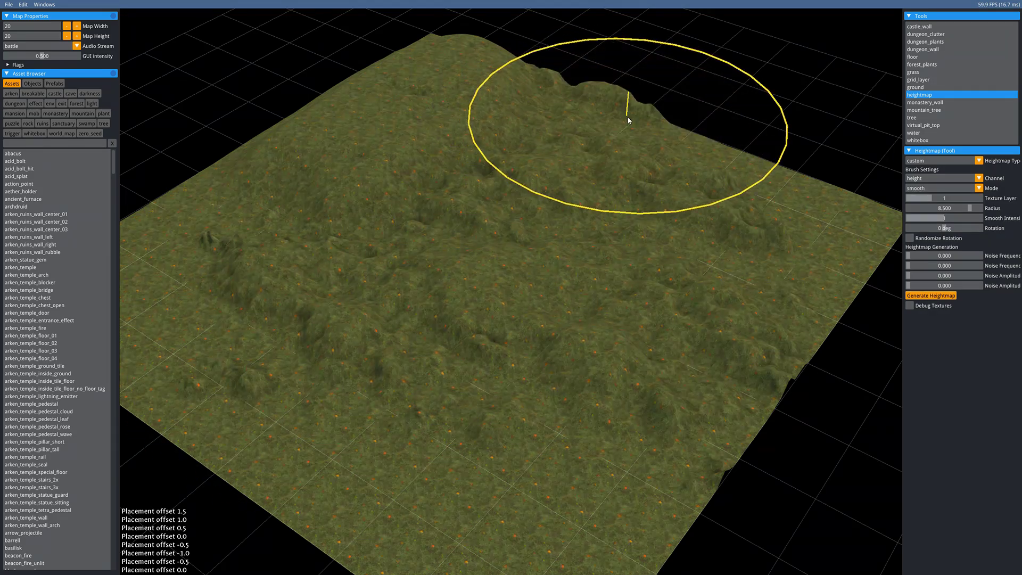
{"action": "left_click", "coordinate": [623, 160]}
{"action": "left_click", "coordinate": [369, 259]}
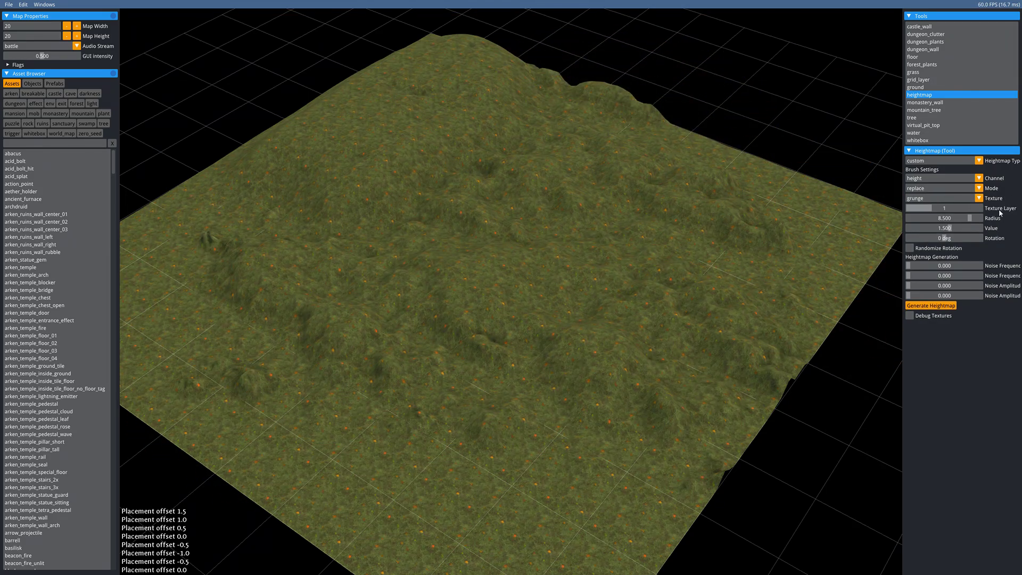
- Set the smooth intensity to 2 and smooth the bumps away across the whole ground and its back edge
{"action": "left_click", "coordinate": [728, 215]}
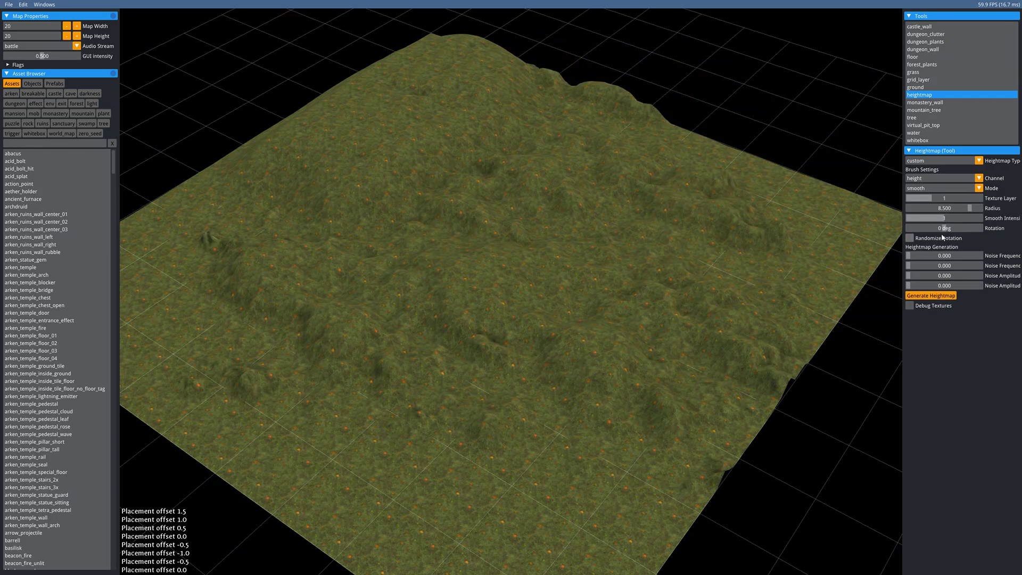
{"action": "left_click", "coordinate": [554, 245]}
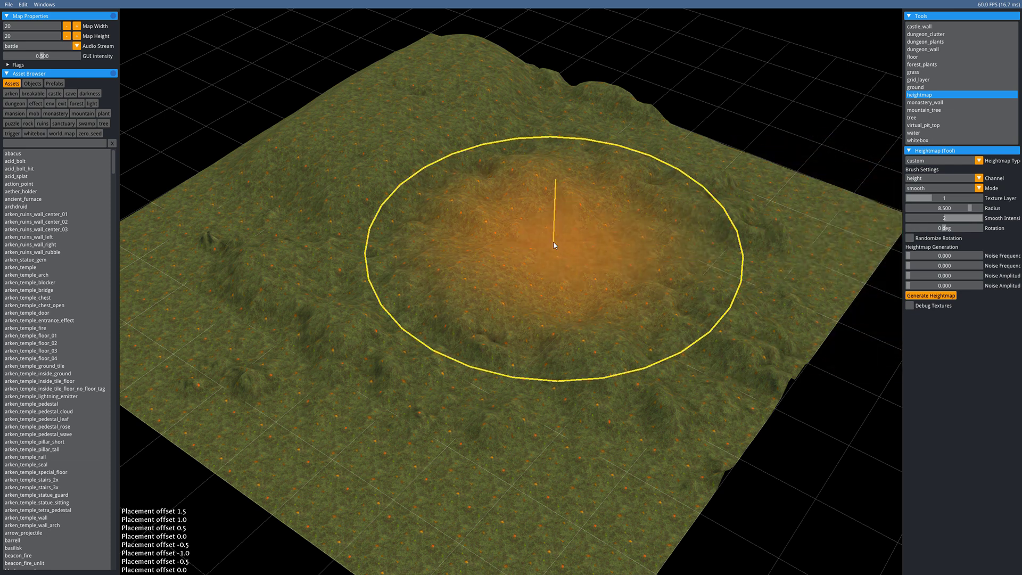
{"action": "left_click_drag", "start_coordinate": [554, 246], "coordinate": [538, 246]}
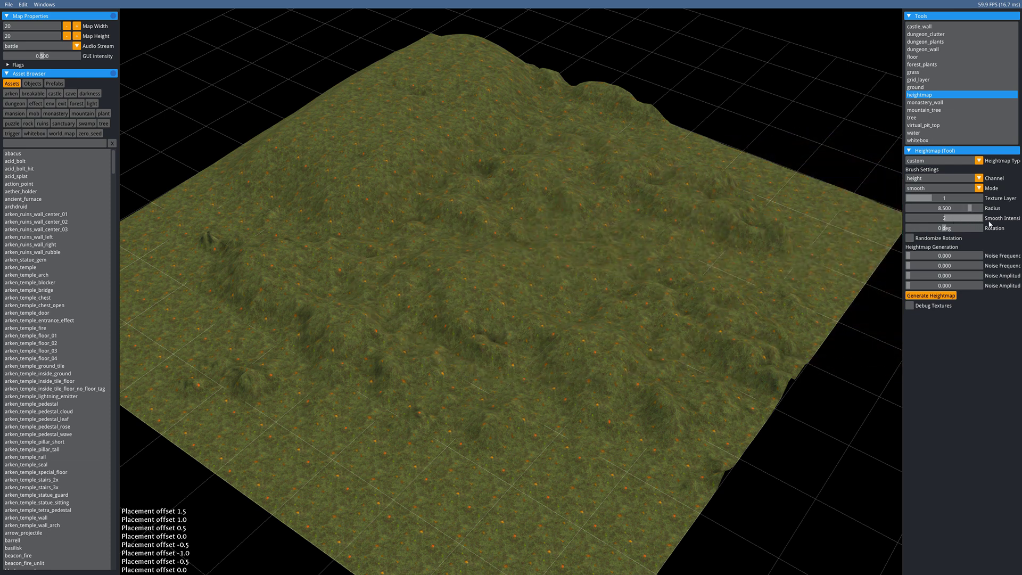
{"action": "mouse_move", "coordinate": [602, 318]}
{"action": "left_mouse_down"}
{"action": "mouse_move", "coordinate": [626, 352]}
{"action": "mouse_move", "coordinate": [707, 367]}
{"action": "mouse_move", "coordinate": [629, 406]}
{"action": "left_mouse_up"}
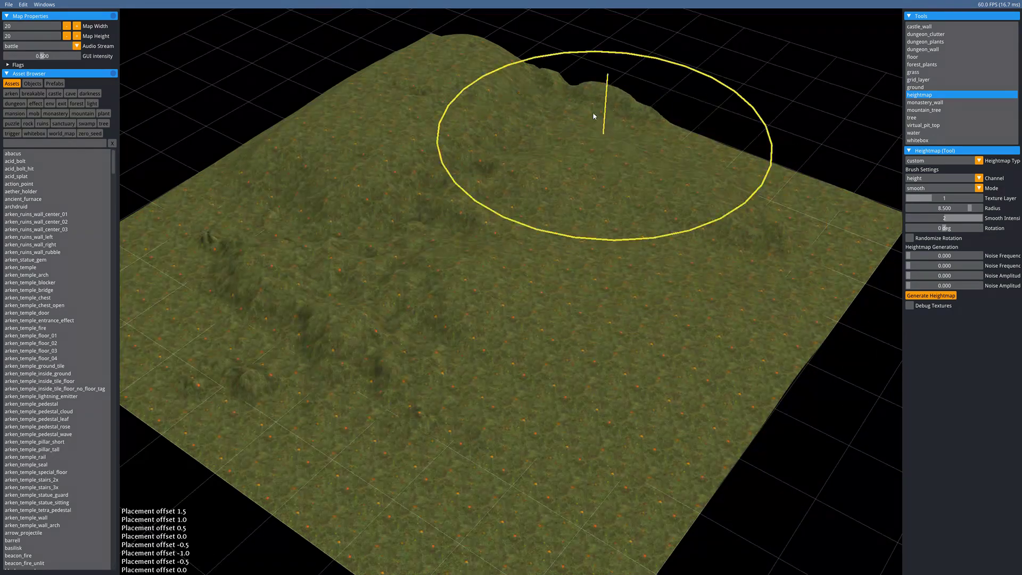
{"action": "left_click_drag", "start_coordinate": [456, 225], "coordinate": [379, 341]}
- Reduce the heightmap brush radius to 5.500
{"action": "scroll", "coordinate": [379, 342], "scroll_direction": "down", "scroll_amount": 3}
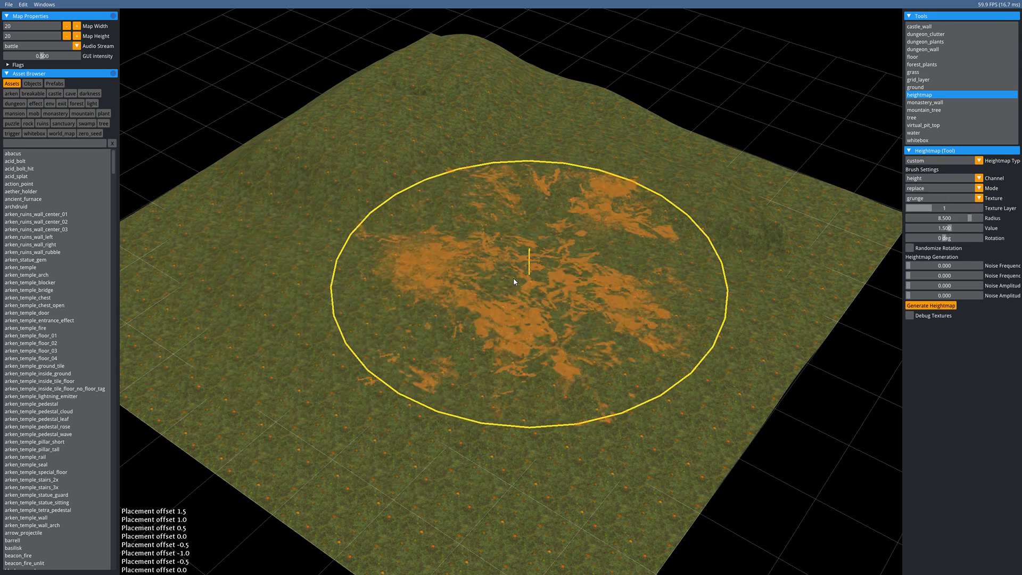
{"action": "scroll", "coordinate": [571, 328], "scroll_direction": "up", "scroll_amount": 3}
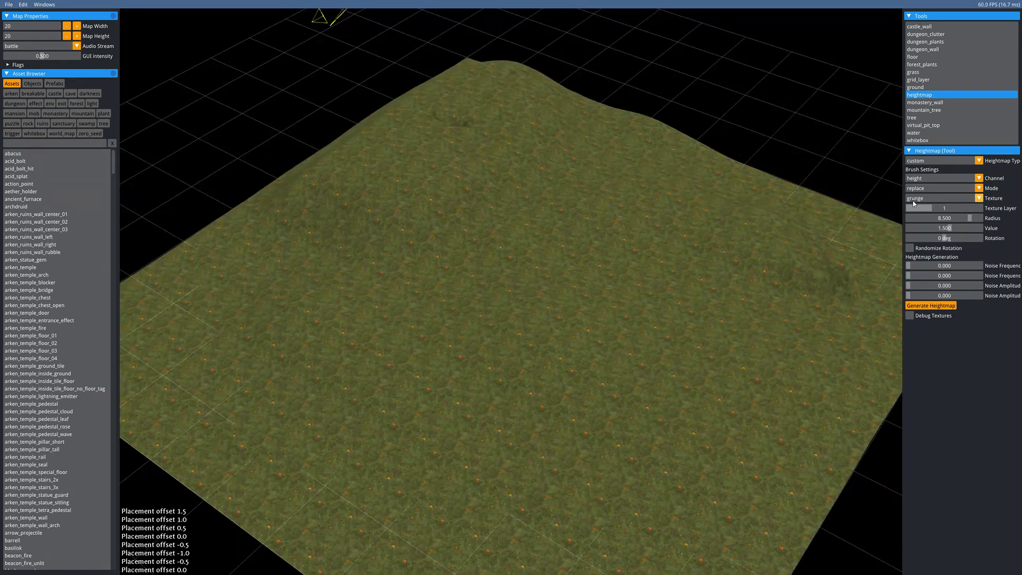
{"action": "scroll", "coordinate": [684, 273], "scroll_direction": "down", "scroll_amount": 2}
{"action": "scroll", "coordinate": [686, 271], "scroll_direction": "down", "scroll_amount": 2}
{"action": "middle_click_drag", "start_coordinate": [594, 282], "coordinate": [513, 306]}
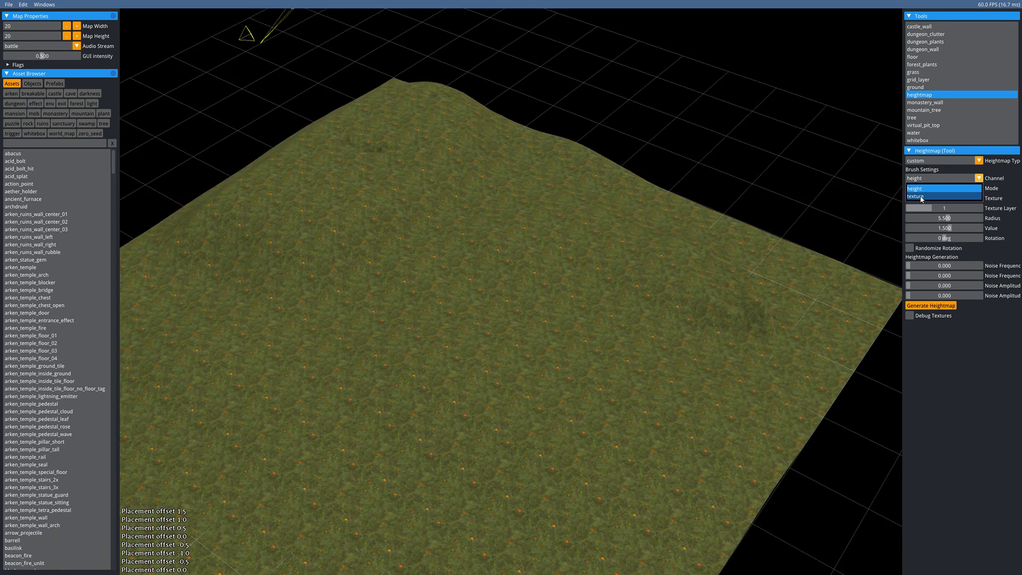
- Set the heightmap brush to the texture channel, replace mode and grunge texture, with radius 6.500, value 2.500 and randomized rotation
{"action": "middle_click_drag", "start_coordinate": [609, 289], "coordinate": [685, 276]}
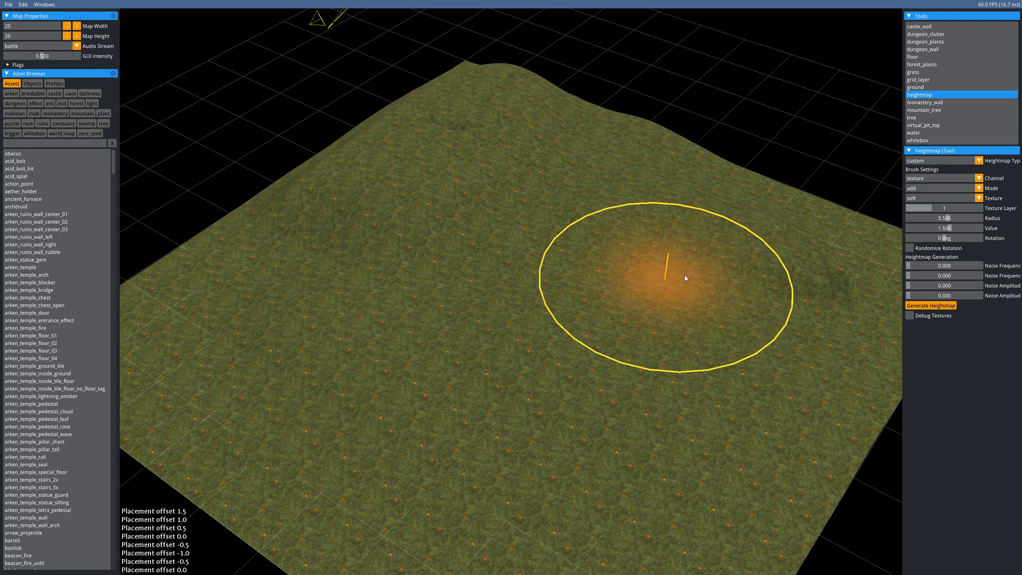
{"action": "left_click", "coordinate": [925, 199]}
{"action": "left_click", "coordinate": [923, 216]}
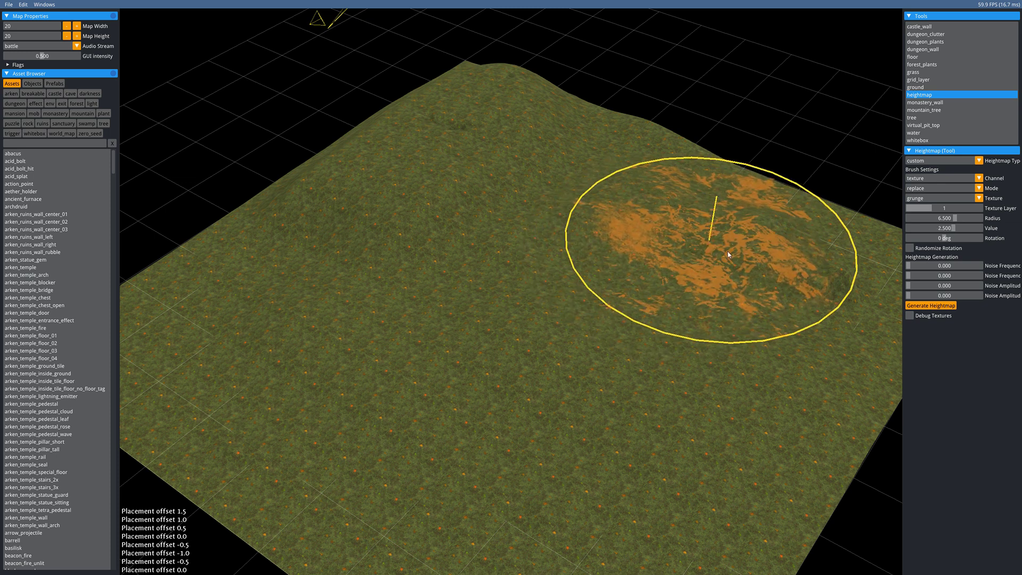
{"action": "left_click", "coordinate": [909, 248]}
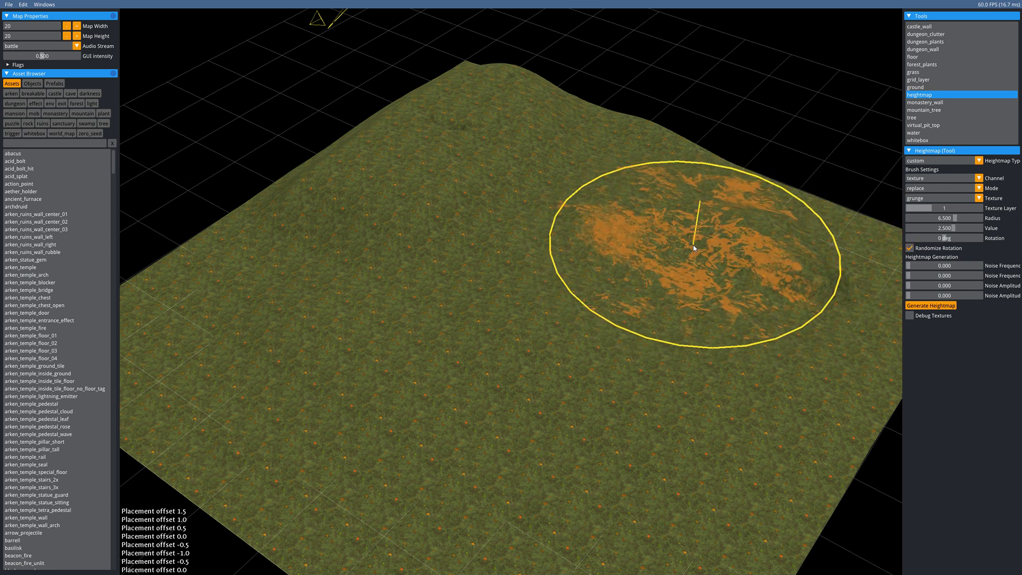
- Paint grunge patches of the second ground texture across the middle, front and left corner of the ground with value 2.500
{"action": "mouse_move", "coordinate": [694, 248]}
{"action": "left_mouse_down"}
{"action": "mouse_move", "coordinate": [616, 335]}
{"action": "mouse_move", "coordinate": [547, 346]}
{"action": "mouse_move", "coordinate": [430, 357]}
{"action": "mouse_move", "coordinate": [294, 308]}
{"action": "mouse_move", "coordinate": [424, 244]}
{"action": "mouse_move", "coordinate": [426, 255]}
{"action": "mouse_move", "coordinate": [572, 263]}
{"action": "left_mouse_up"}
{"action": "left_click", "coordinate": [569, 243]}
{"action": "key", "text": "s"}
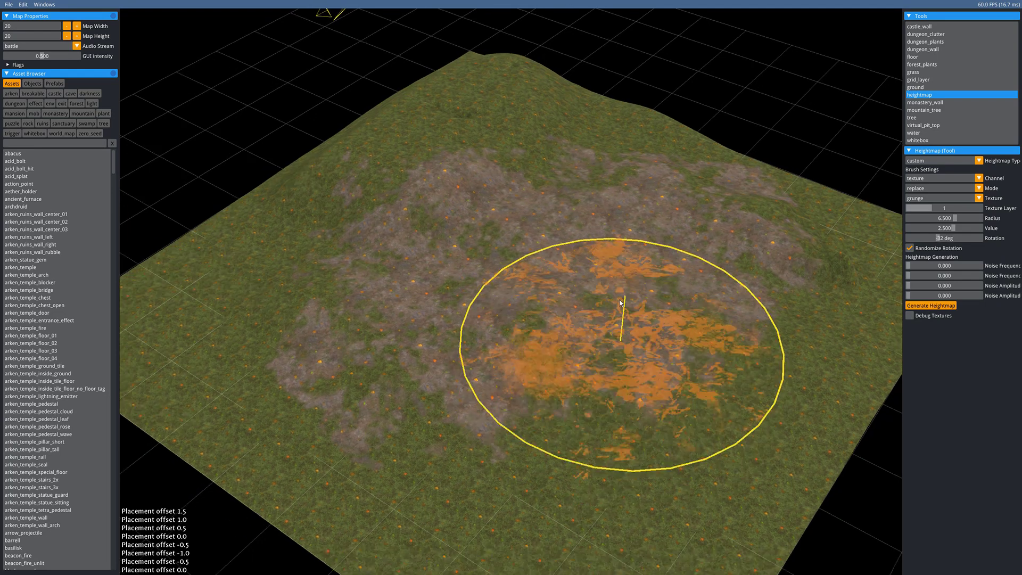
{"action": "left_click", "coordinate": [599, 406]}
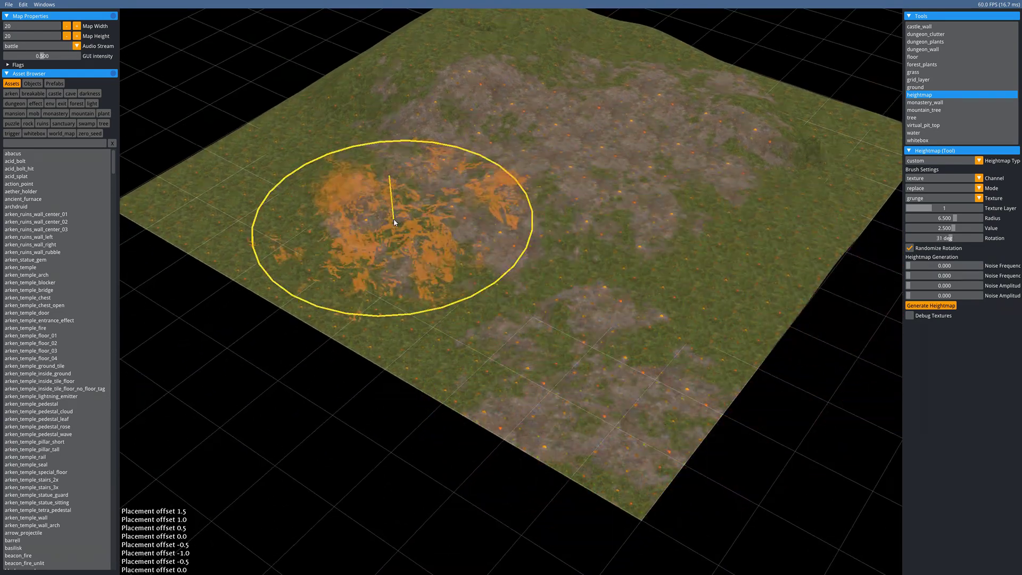
{"action": "middle_click_drag", "start_coordinate": [387, 235], "coordinate": [486, 308]}
{"action": "left_click", "coordinate": [318, 251]}
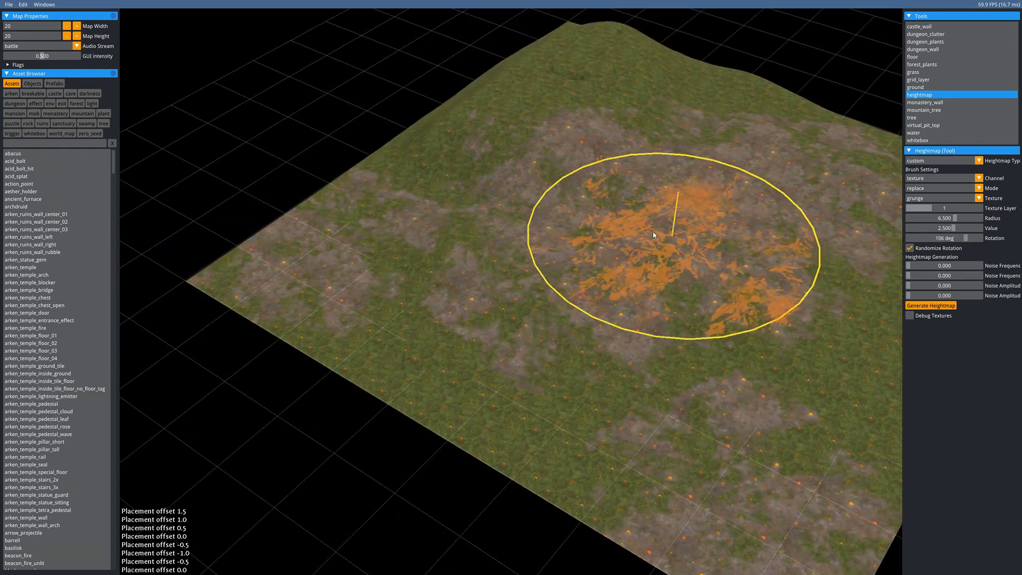
{"action": "middle_click_drag", "start_coordinate": [673, 236], "coordinate": [548, 209]}
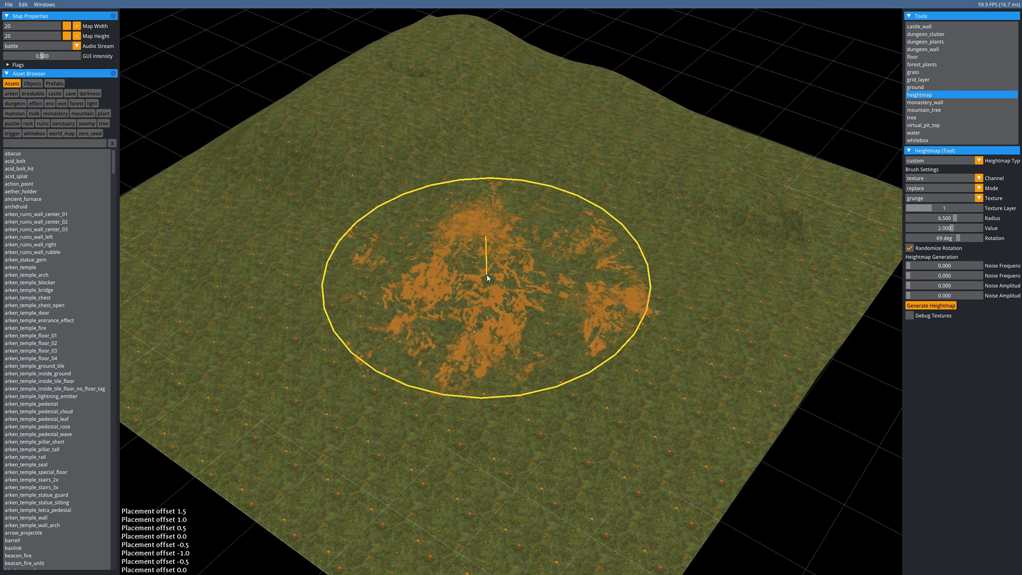
- Raise the brush value to 3.500 and paint grunge dirt patches down the left side of the ground
{"action": "mouse_move", "coordinate": [486, 276]}
{"action": "middle_mouse_down"}
{"action": "mouse_move", "coordinate": [459, 359]}
{"action": "mouse_move", "coordinate": [522, 244]}
{"action": "middle_mouse_up"}
{"action": "scroll", "coordinate": [459, 361], "scroll_direction": "down", "scroll_amount": 1}
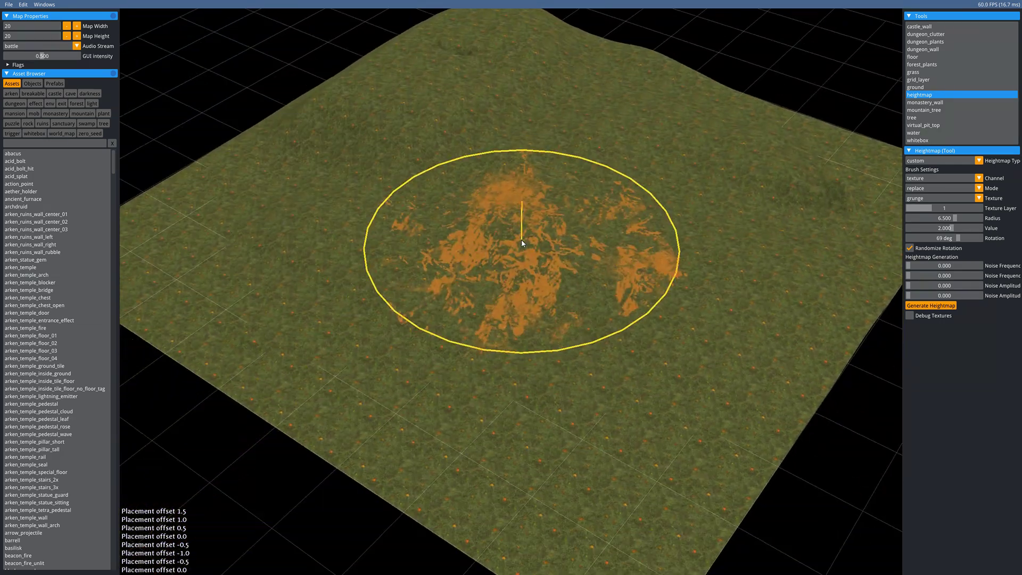
{"action": "left_click", "coordinate": [541, 307]}
{"action": "scroll", "coordinate": [541, 307], "scroll_direction": "up", "scroll_amount": 11}
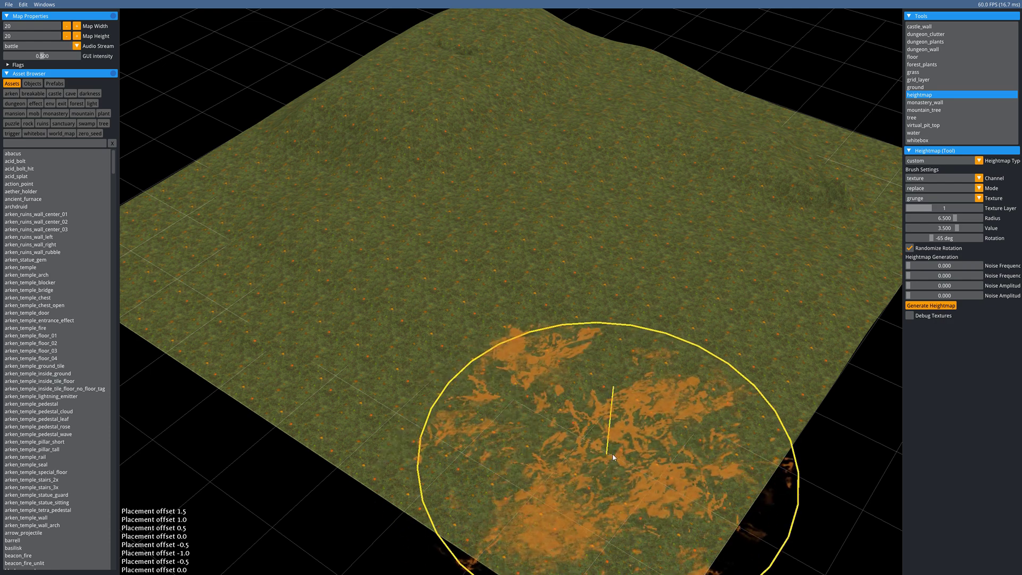
{"action": "mouse_move", "coordinate": [397, 334]}
{"action": "left_mouse_down"}
{"action": "mouse_move", "coordinate": [474, 228]}
{"action": "mouse_move", "coordinate": [456, 171]}
{"action": "left_mouse_up"}
{"action": "middle_click_drag", "start_coordinate": [607, 324], "coordinate": [581, 398]}
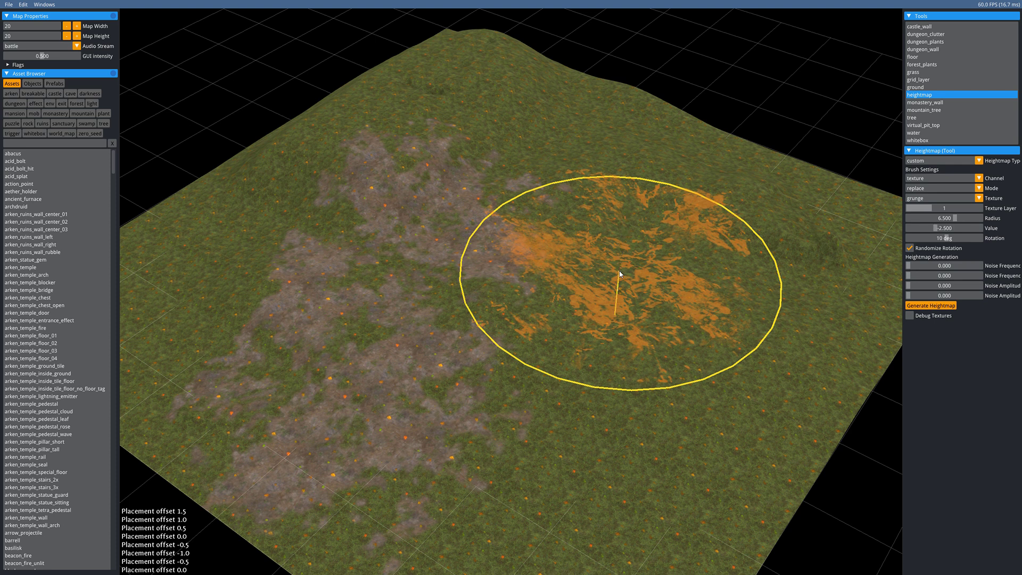
- Erase the dirt patches from the ground by painting over them with a negative brush value
{"action": "left_click", "coordinate": [573, 274]}
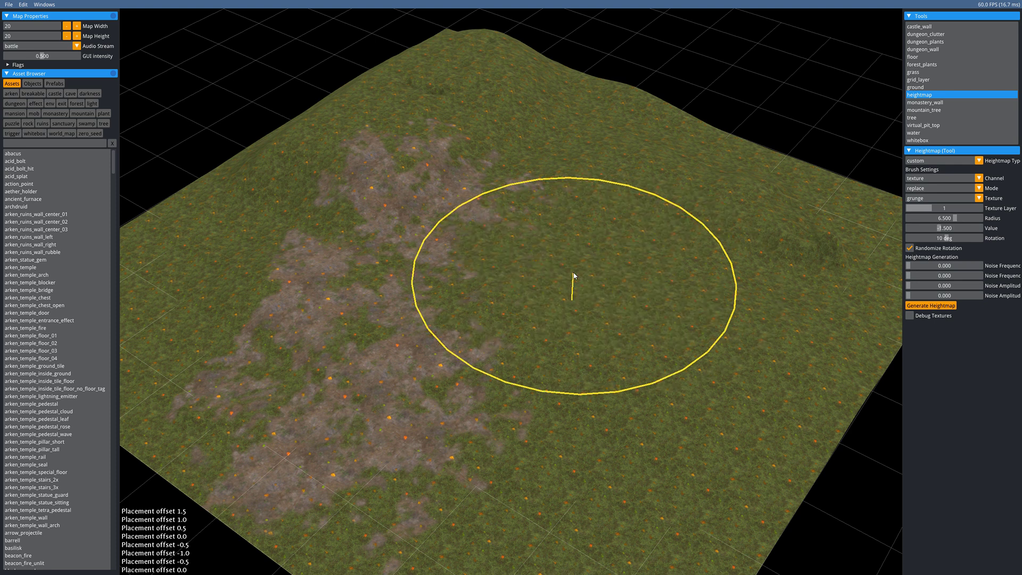
{"action": "mouse_move", "coordinate": [554, 300]}
{"action": "left_mouse_down"}
{"action": "mouse_move", "coordinate": [448, 200]}
{"action": "mouse_move", "coordinate": [380, 221]}
{"action": "mouse_move", "coordinate": [429, 392]}
{"action": "mouse_move", "coordinate": [237, 380]}
{"action": "left_mouse_up"}
{"action": "mouse_move", "coordinate": [458, 314]}
{"action": "left_mouse_down"}
{"action": "mouse_move", "coordinate": [551, 192]}
{"action": "mouse_move", "coordinate": [607, 213]}
{"action": "left_mouse_up"}
- Paint a grunge dirt patch in the middle of the ground with radius 5.500 and value 1.500
{"action": "mouse_move", "coordinate": [482, 320]}
{"action": "middle_mouse_down"}
{"action": "mouse_move", "coordinate": [540, 262]}
{"action": "mouse_move", "coordinate": [600, 292]}
{"action": "mouse_move", "coordinate": [568, 315]}
{"action": "middle_mouse_up"}
{"action": "scroll", "coordinate": [568, 314], "scroll_direction": "down", "scroll_amount": 4}
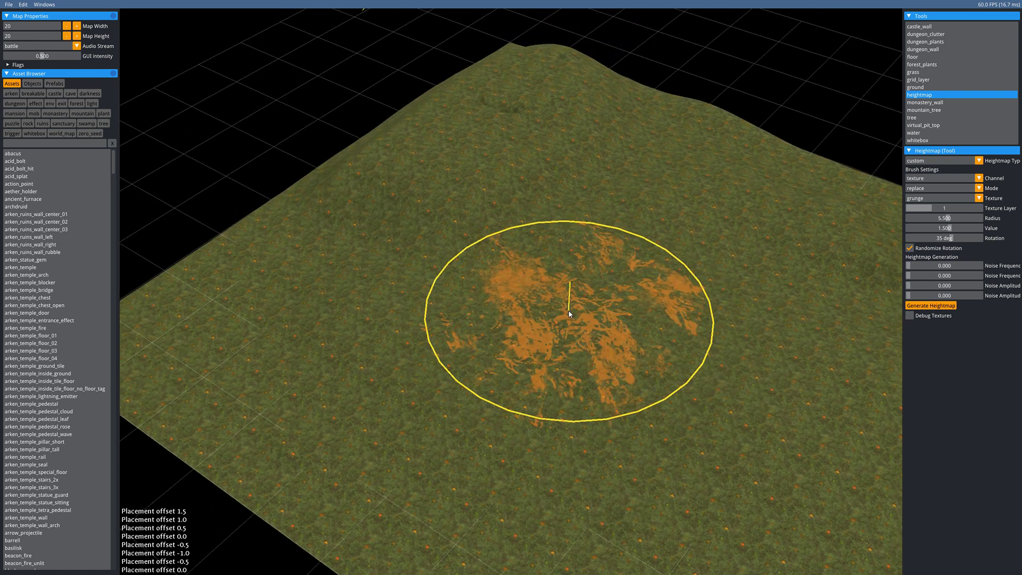
{"action": "left_click", "coordinate": [520, 314]}
{"action": "mouse_move", "coordinate": [704, 328]}
{"action": "left_mouse_down"}
{"action": "mouse_move", "coordinate": [663, 279]}
{"action": "mouse_move", "coordinate": [599, 433]}
{"action": "mouse_move", "coordinate": [594, 312]}
{"action": "mouse_move", "coordinate": [551, 274]}
{"action": "mouse_move", "coordinate": [606, 214]}
{"action": "mouse_move", "coordinate": [535, 273]}
{"action": "left_mouse_up"}
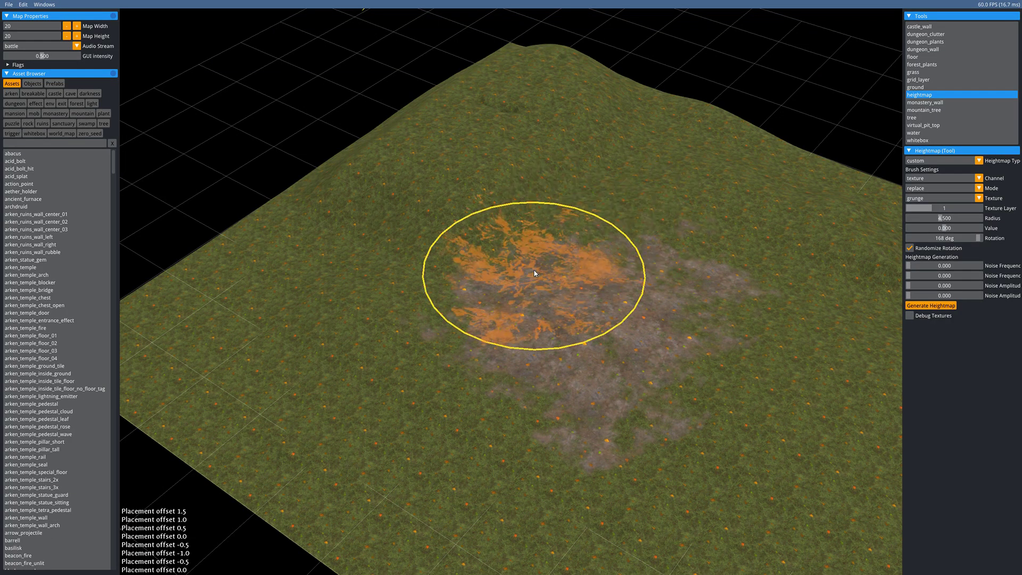
- Blend faint dirt around the front and left edges of the patch with radius 4.500 and value 0.500
{"action": "scroll", "coordinate": [535, 273], "scroll_direction": "down", "scroll_amount": 1}
{"action": "left_click", "coordinate": [457, 387]}
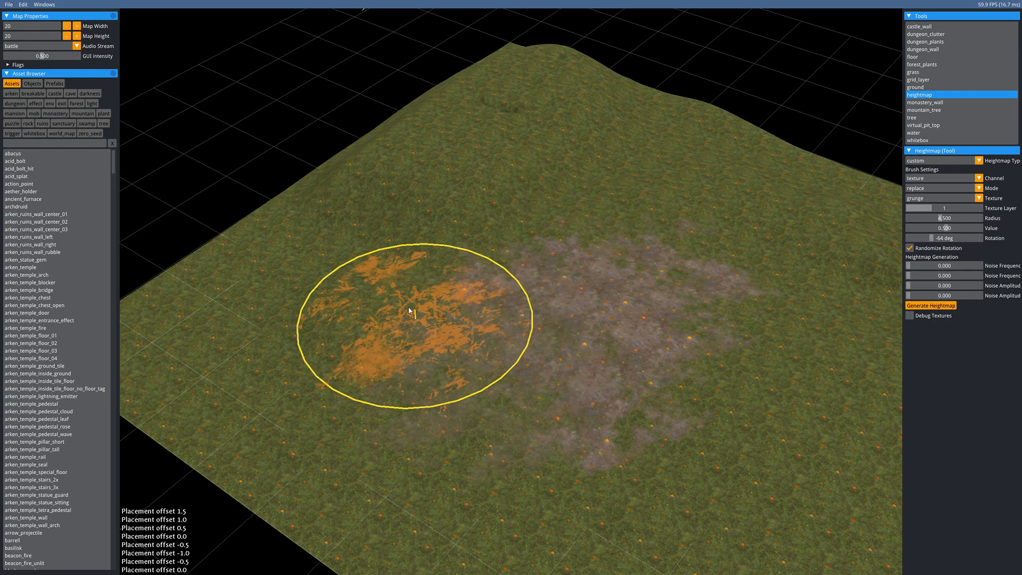
{"action": "mouse_move", "coordinate": [427, 315]}
{"action": "left_mouse_down"}
{"action": "mouse_move", "coordinate": [527, 343]}
{"action": "mouse_move", "coordinate": [678, 410]}
{"action": "mouse_move", "coordinate": [493, 277]}
{"action": "mouse_move", "coordinate": [557, 250]}
{"action": "mouse_move", "coordinate": [554, 357]}
{"action": "mouse_move", "coordinate": [495, 361]}
{"action": "left_mouse_up"}
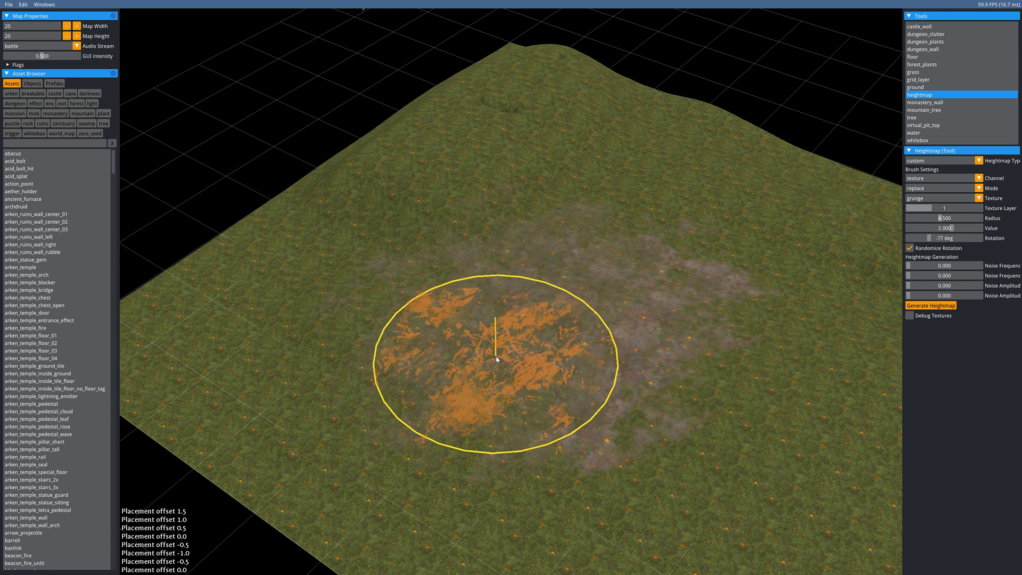
- Raise the brush value to 5.000 and paint a solid dirt area from the middle of the ground toward its front right
{"action": "scroll", "coordinate": [495, 358], "scroll_direction": "up", "scroll_amount": 1}
{"action": "scroll", "coordinate": [558, 335], "scroll_direction": "up", "scroll_amount": 3}
{"action": "scroll", "coordinate": [576, 318], "scroll_direction": "up", "scroll_amount": 2}
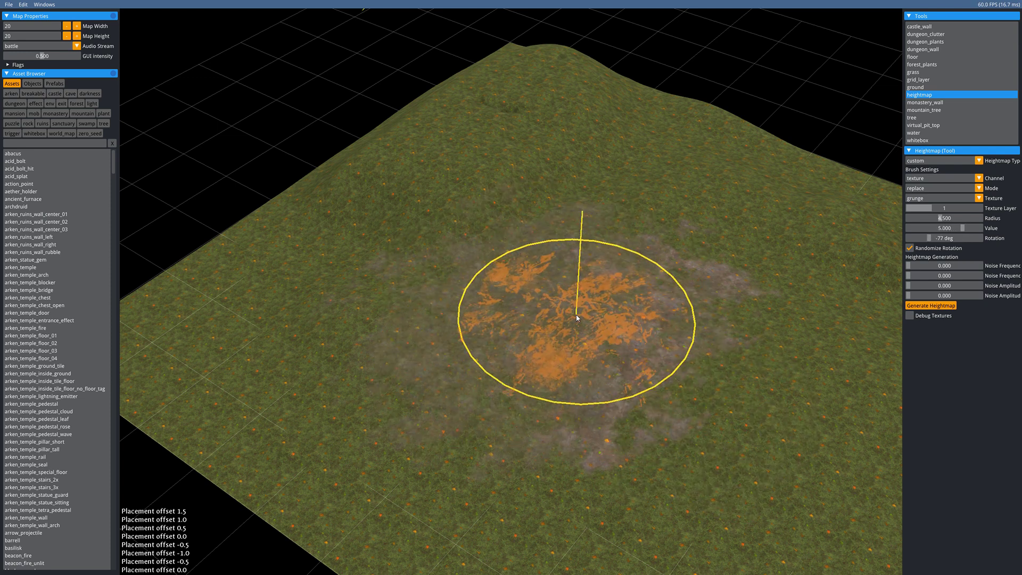
{"action": "mouse_move", "coordinate": [576, 318]}
{"action": "left_mouse_down"}
{"action": "mouse_move", "coordinate": [570, 301]}
{"action": "mouse_move", "coordinate": [607, 369]}
{"action": "mouse_move", "coordinate": [645, 264]}
{"action": "mouse_move", "coordinate": [519, 258]}
{"action": "mouse_move", "coordinate": [626, 384]}
{"action": "mouse_move", "coordinate": [678, 411]}
{"action": "left_mouse_up"}
{"action": "middle_click_drag", "start_coordinate": [731, 391], "coordinate": [533, 301]}
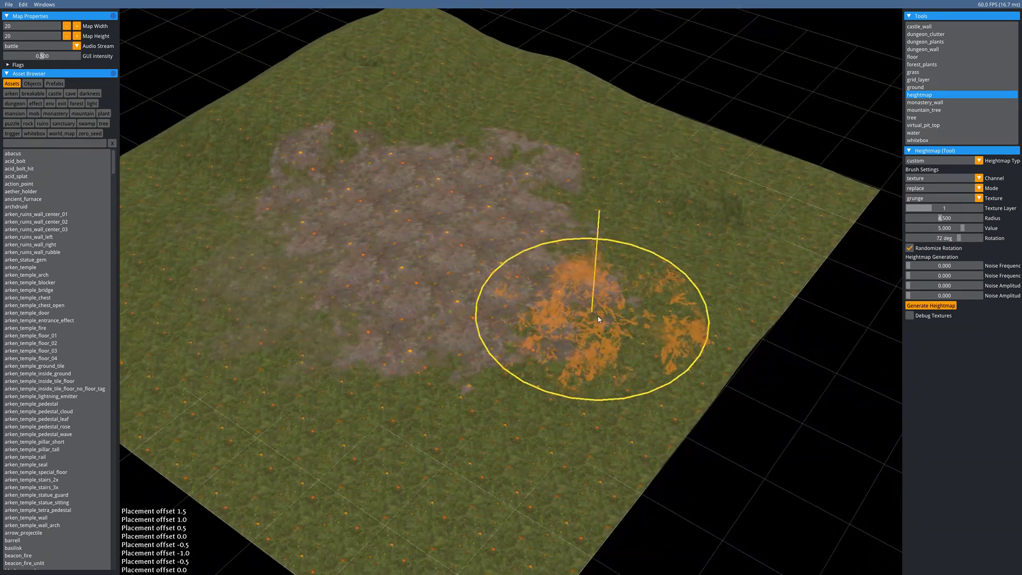
{"action": "mouse_move", "coordinate": [604, 322]}
{"action": "left_mouse_down"}
{"action": "mouse_move", "coordinate": [429, 279]}
{"action": "mouse_move", "coordinate": [463, 333]}
{"action": "left_mouse_up"}
{"action": "middle_click_drag", "start_coordinate": [539, 284], "coordinate": [601, 335]}
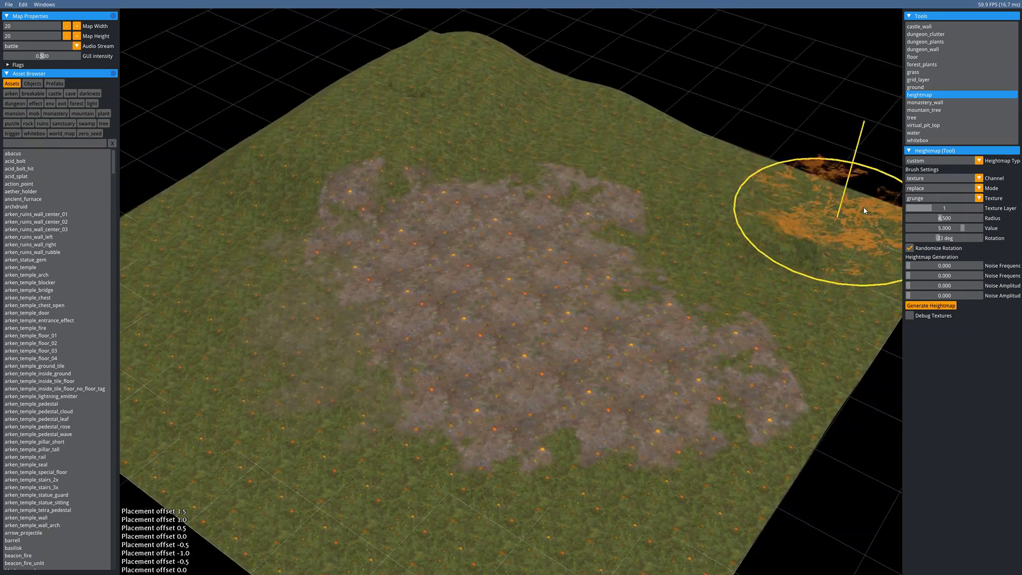